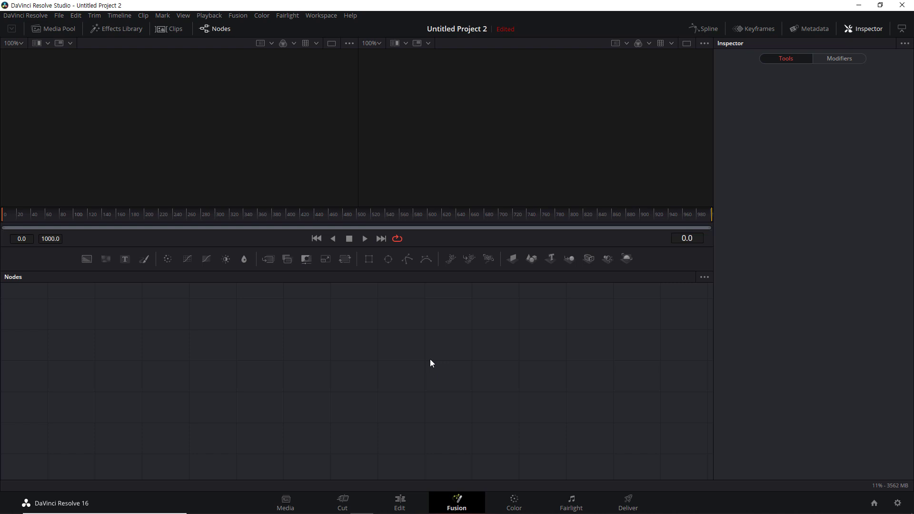
Add the video Robin - 21723.mp4 from media storage to the project's media pool.
click(285, 501)
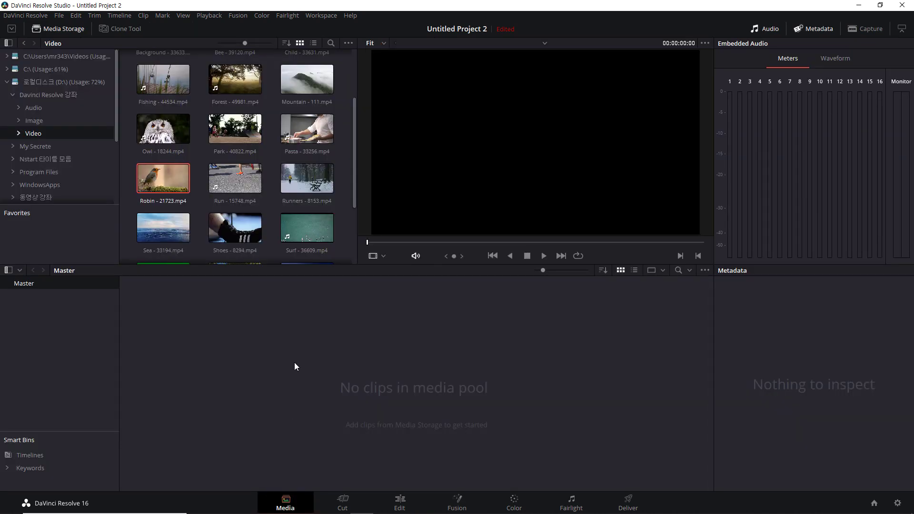
click(170, 187)
drag(170, 186, 366, 386)
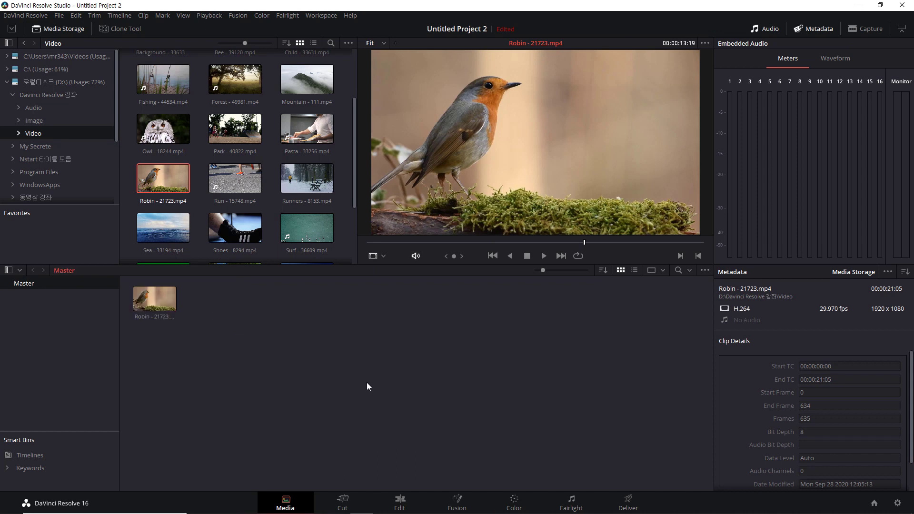
Create a timeline on the Edit page by placing the Robin clip at its start.
click(400, 501)
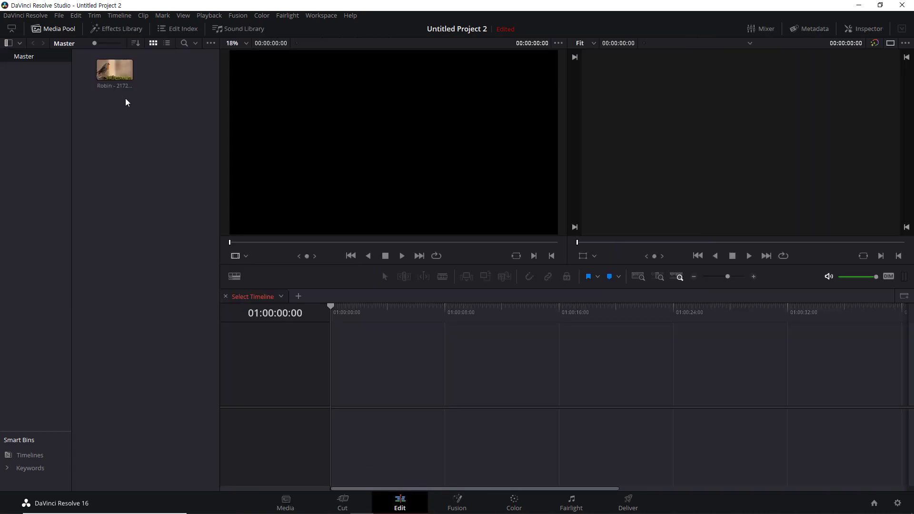
click(118, 74)
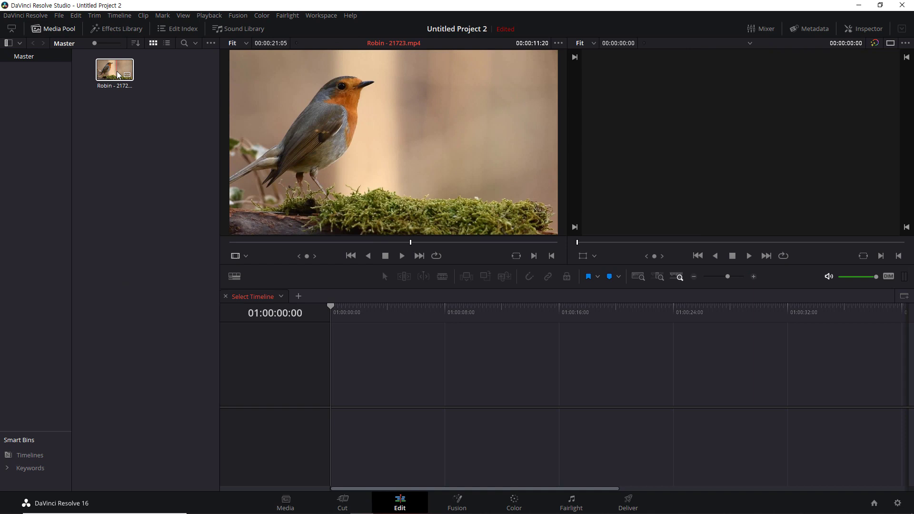
drag(118, 74, 341, 404)
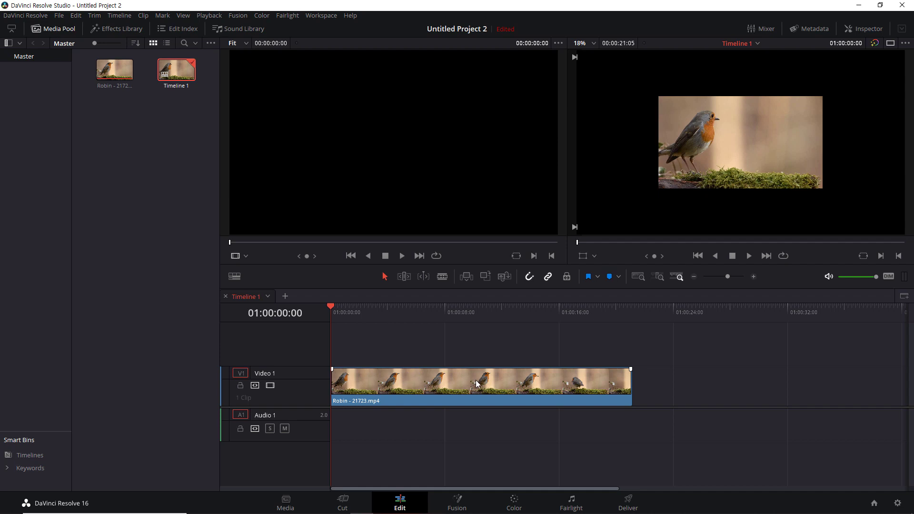
Set the timeline playhead to 01:00:05:01 within the Robin clip and open the clip on the Fusion page.
click(478, 309)
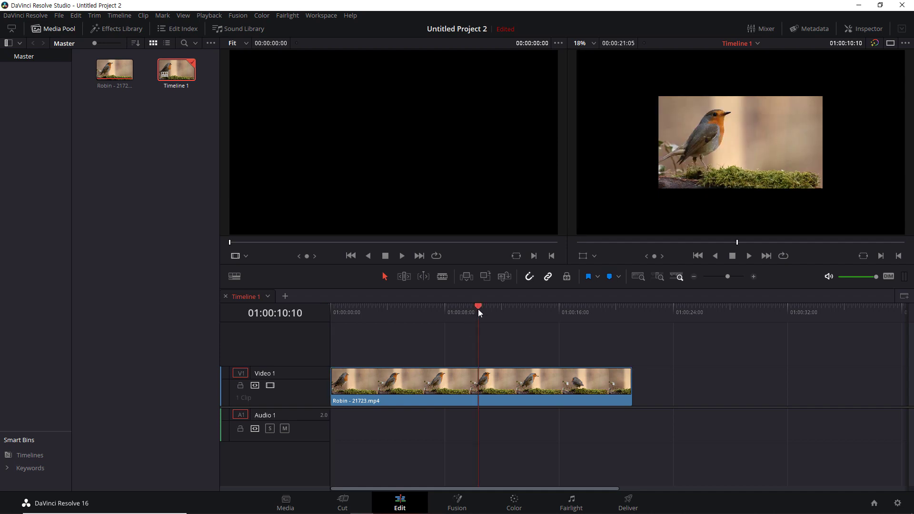
click(442, 384)
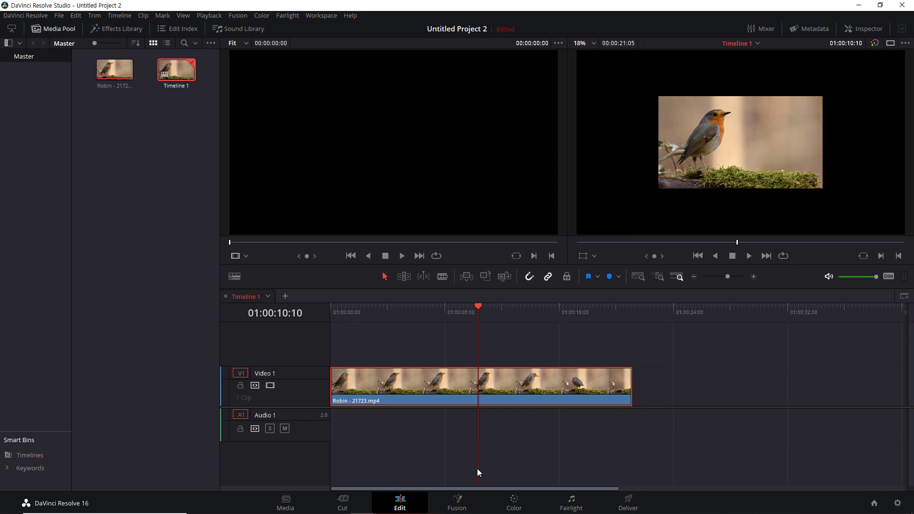
click(542, 463)
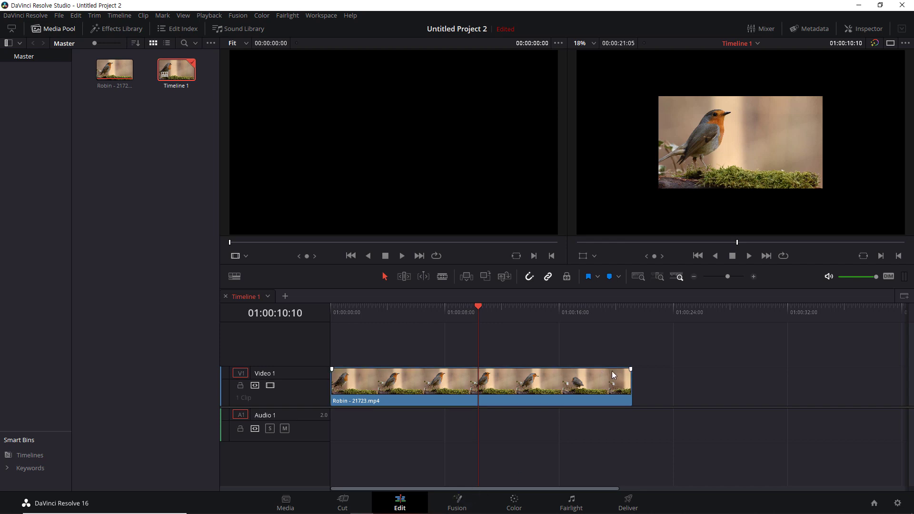
drag(478, 309, 401, 316)
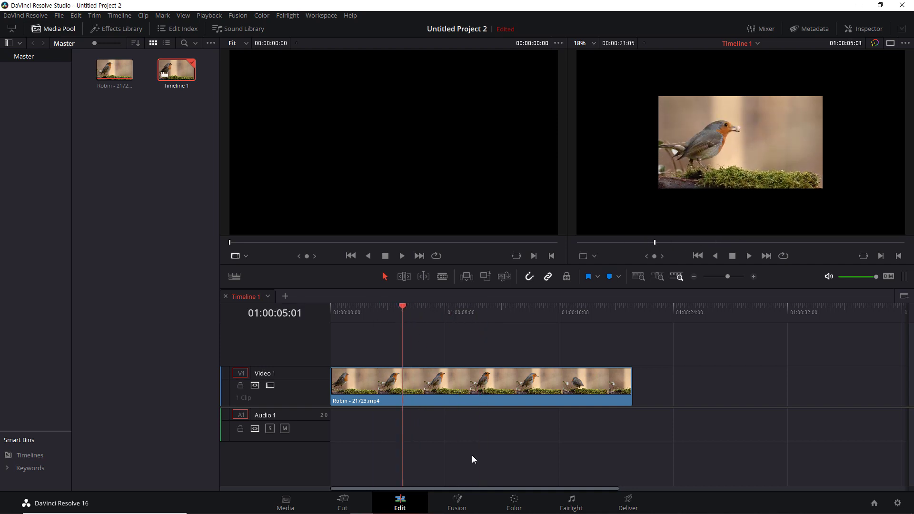
click(458, 502)
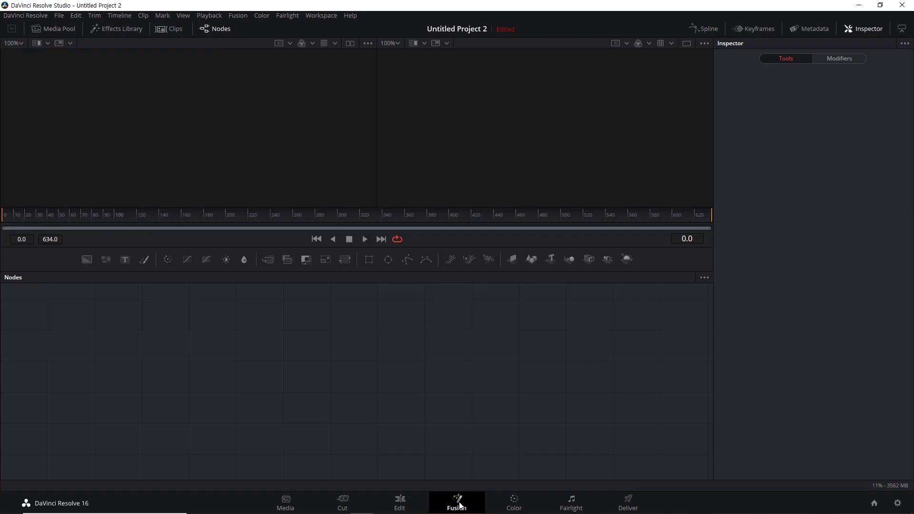
Move the MediaIn1 node closer to MediaOut1 and check the settings of both nodes.
drag(65, 330, 238, 330)
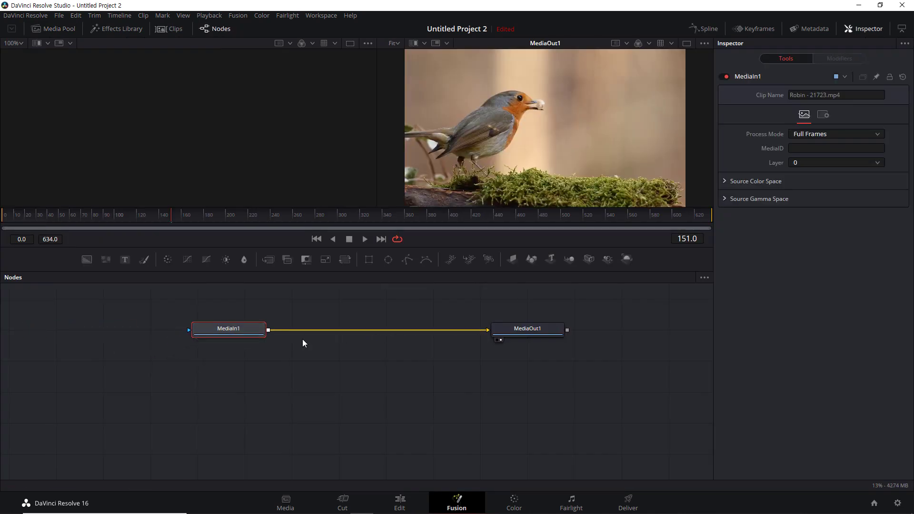
click(532, 328)
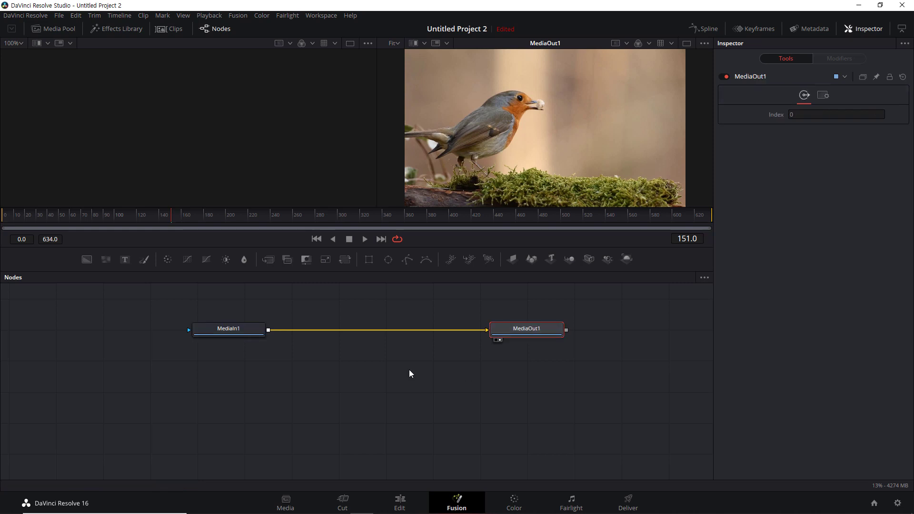
click(232, 331)
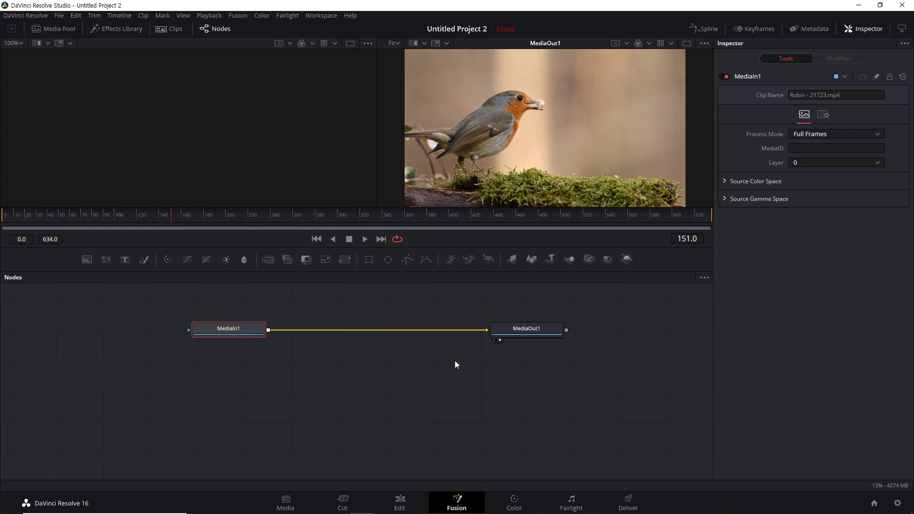
mouse_move(528, 331)
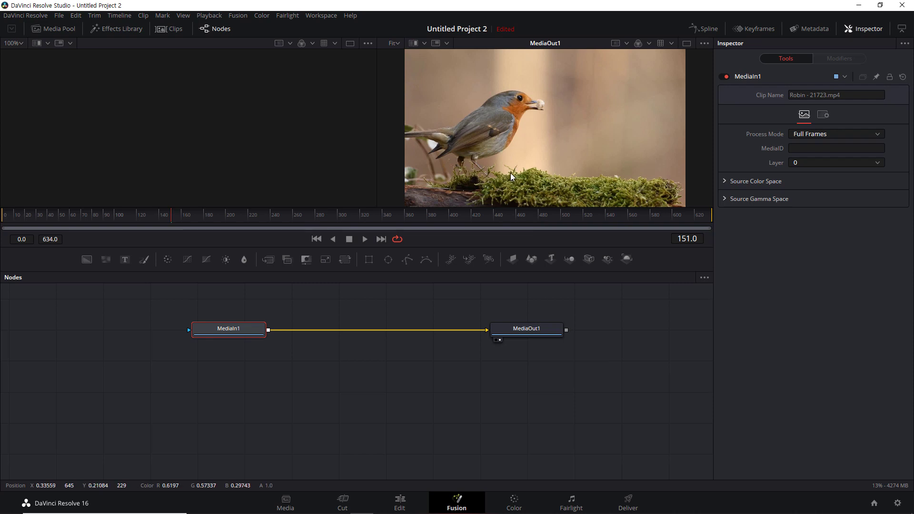
Try showing and hiding MediaOut1 in the two viewers, leaving both viewers empty.
click(495, 340)
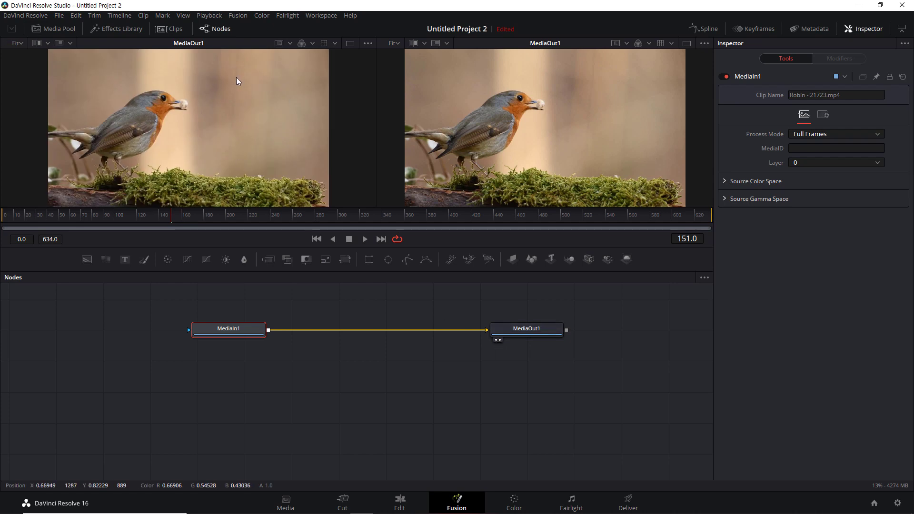
click(495, 339)
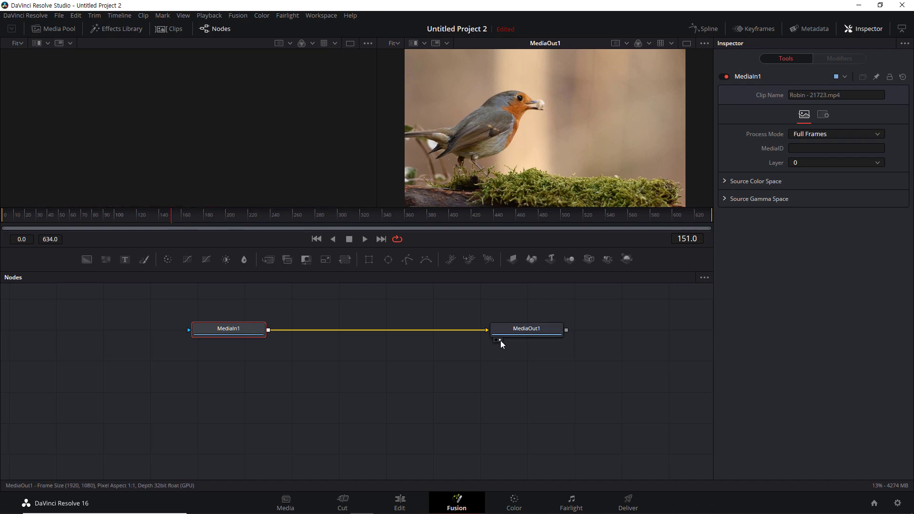
click(501, 340)
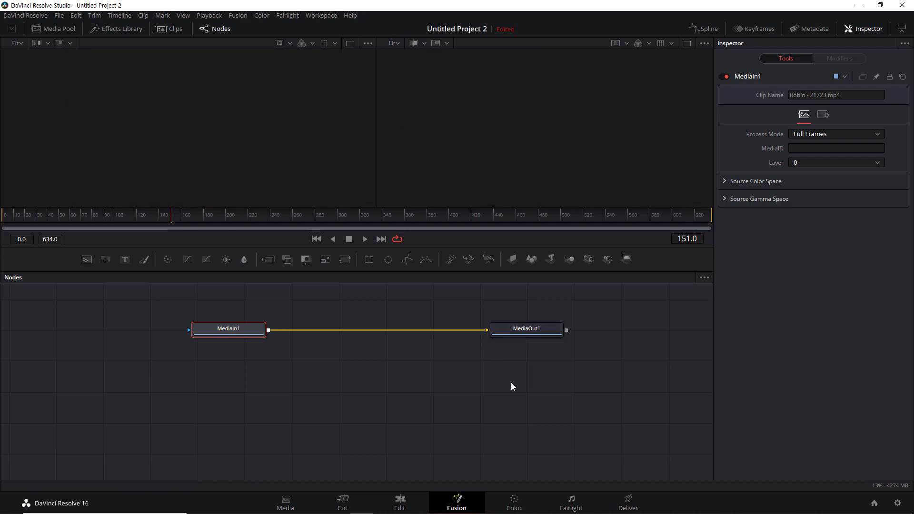
click(516, 331)
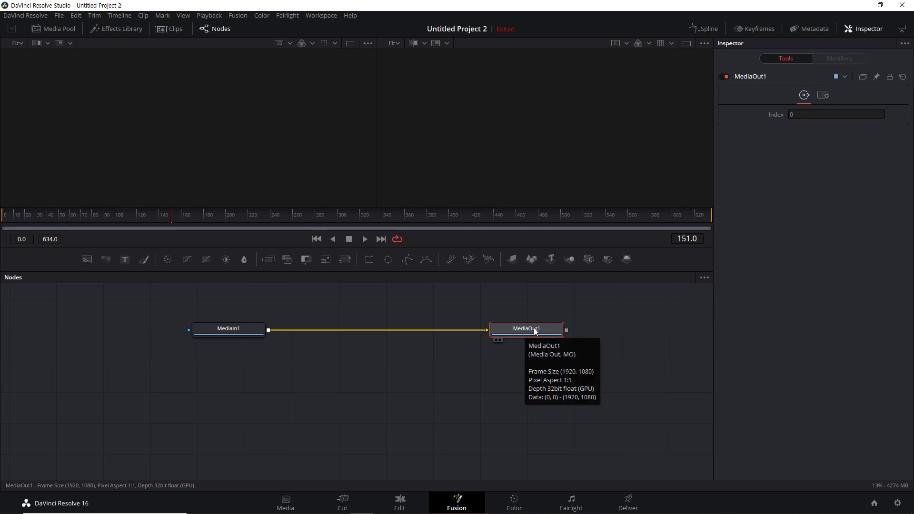
key(1)
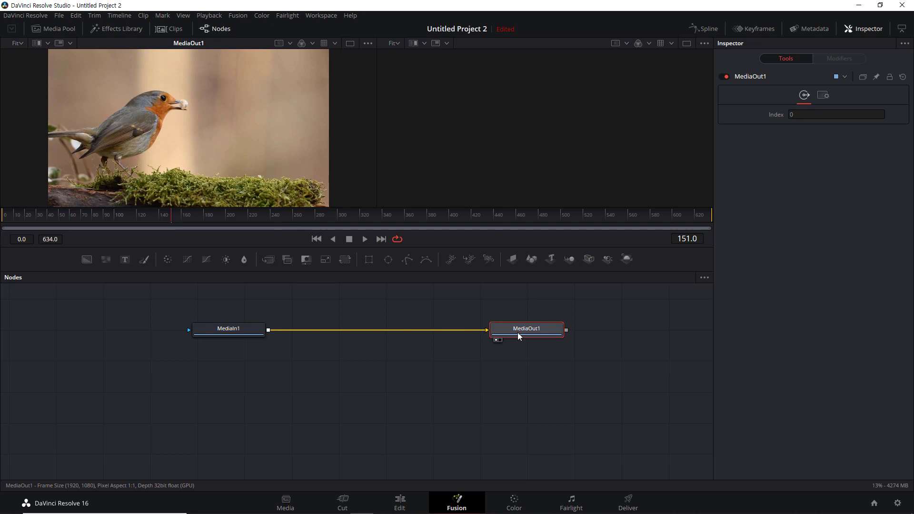
key(1)
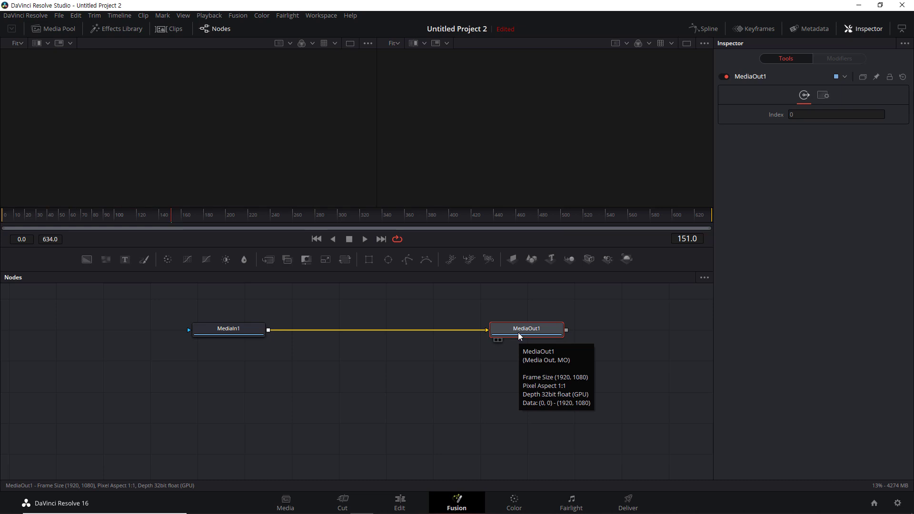
Load MediaOut1 into both viewers, then clear it from the first viewer.
drag(534, 333, 538, 149)
drag(512, 332, 174, 100)
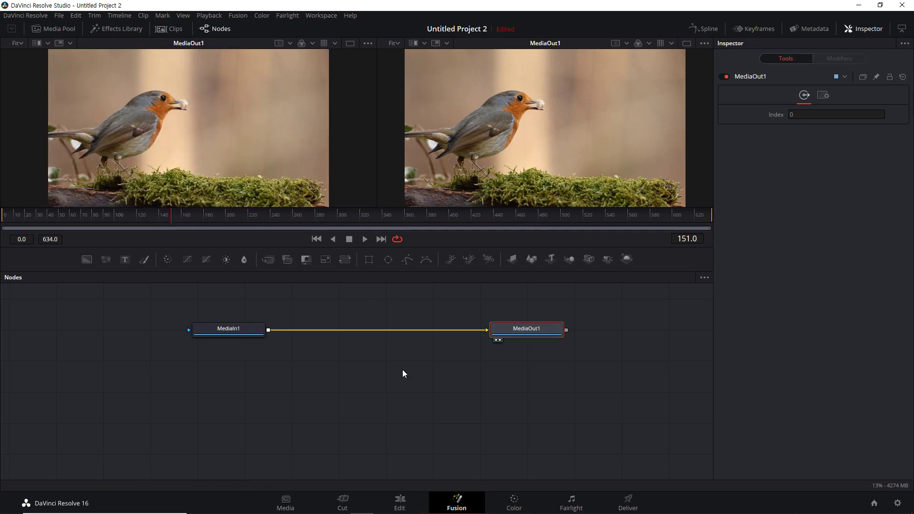
click(497, 341)
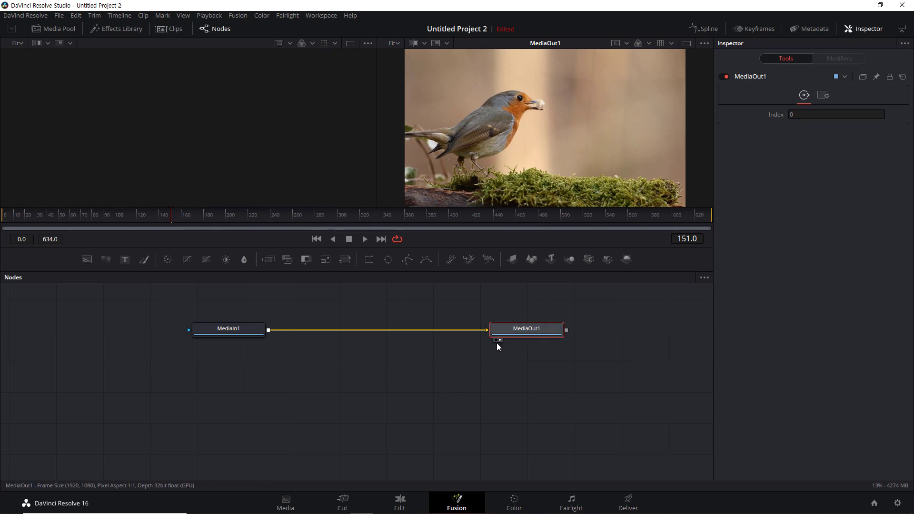
Load MediaIn1 into the first viewer, beside MediaOut1 in the second.
click(246, 334)
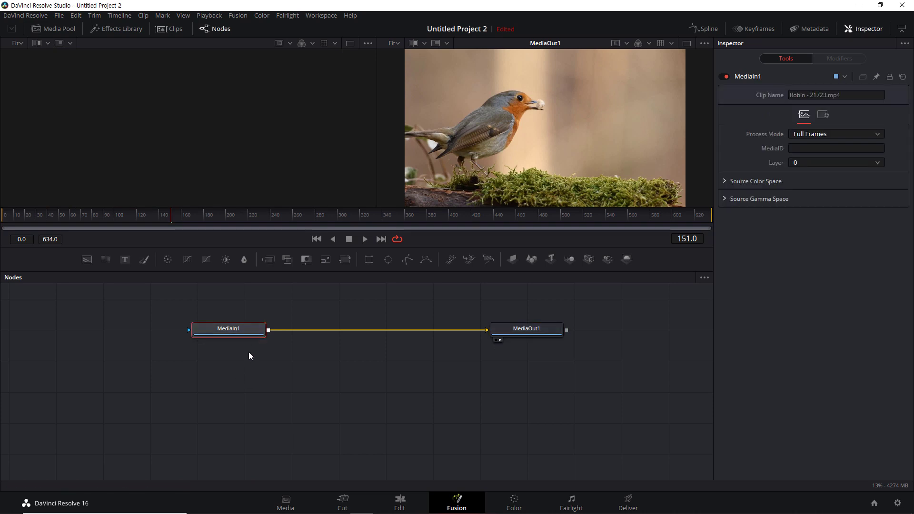
drag(240, 329, 204, 189)
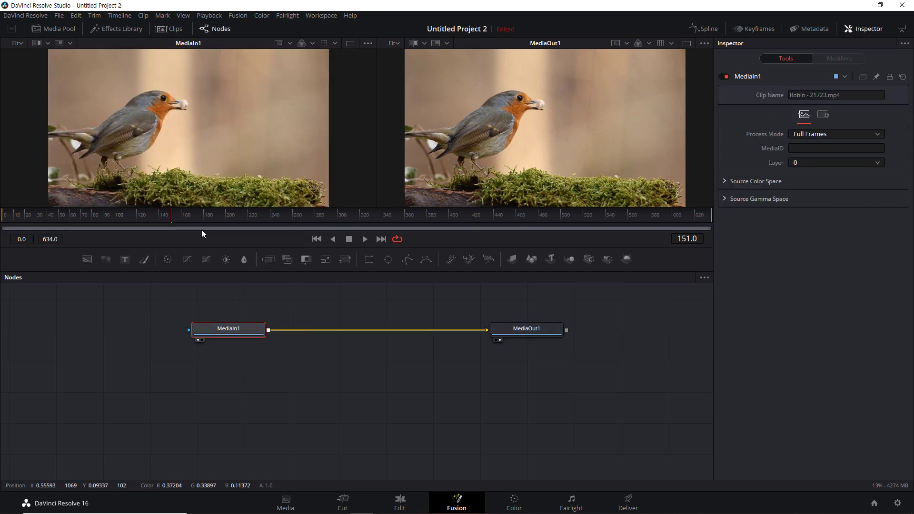
click(198, 340)
click(198, 340)
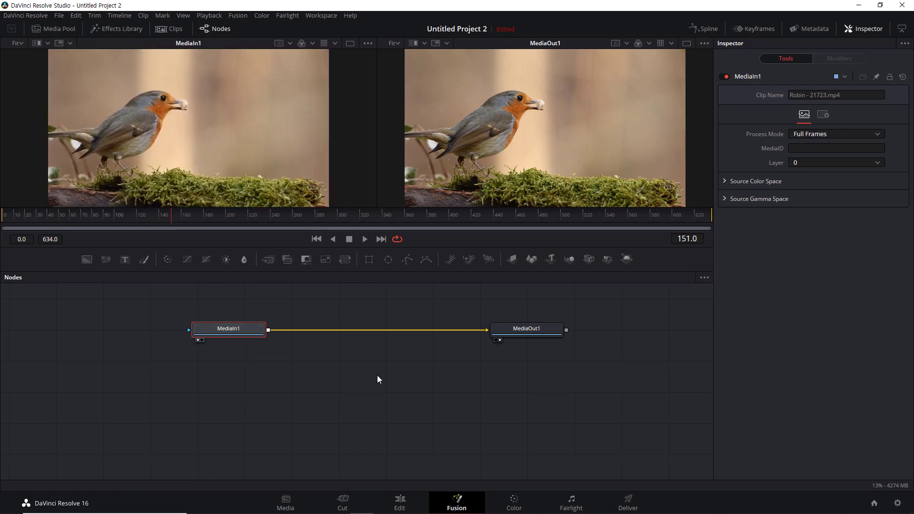
Examine the categories of tools that can be added to the node graph.
click(378, 382)
click(200, 329)
right_click(373, 363)
mouse_move(409, 203)
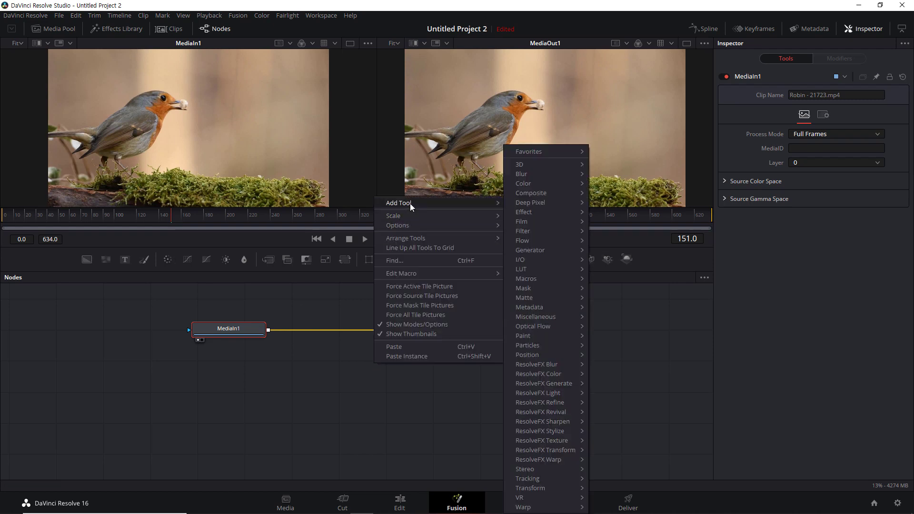
mouse_move(549, 165)
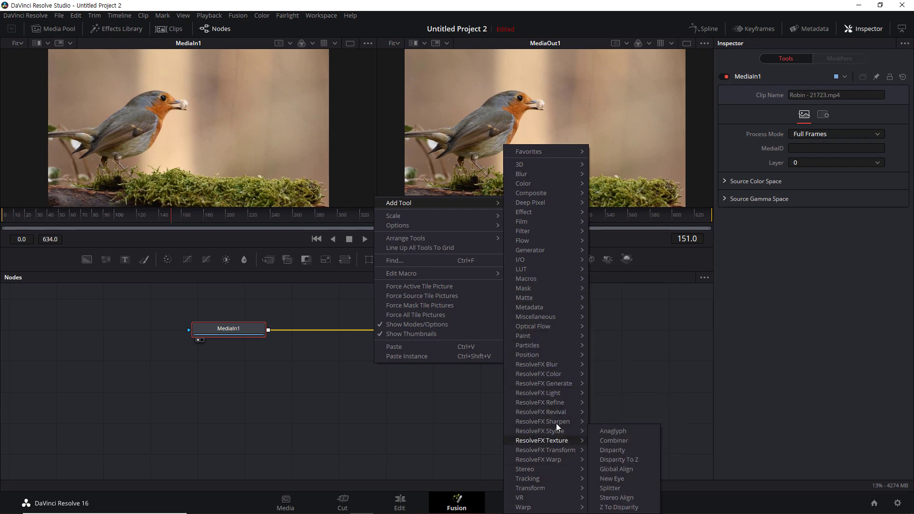
mouse_move(555, 393)
mouse_move(551, 356)
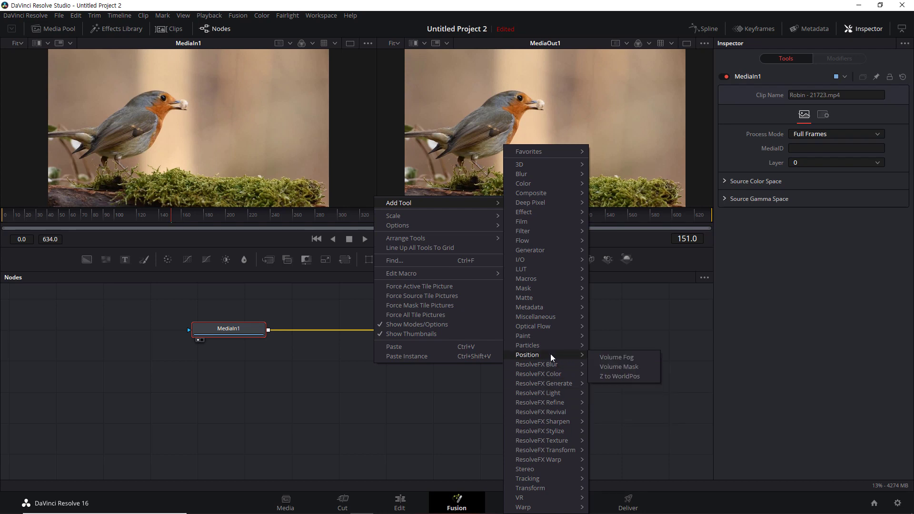
mouse_move(550, 326)
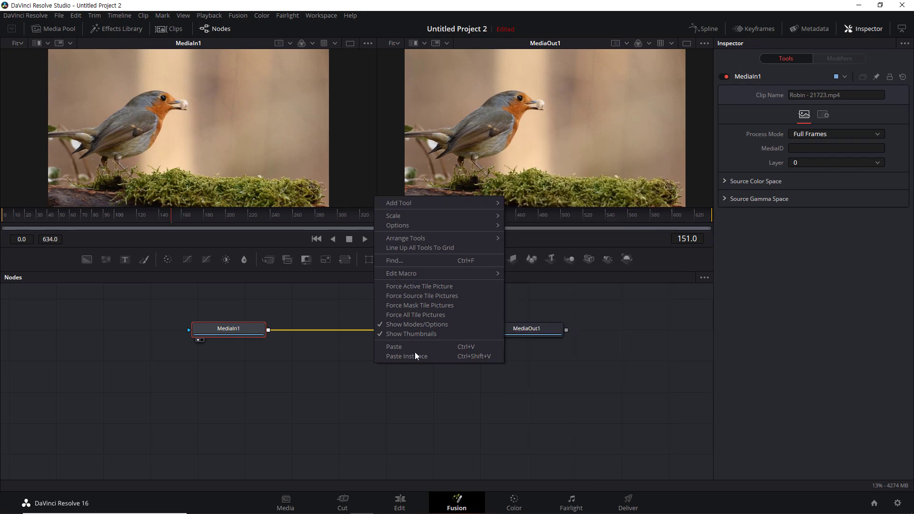
click(384, 407)
Select MediaIn1 and MediaOut1 together, move them down and to the right in the graph, and nudge MediaOut1 slightly farther from MediaIn1.
click(231, 333)
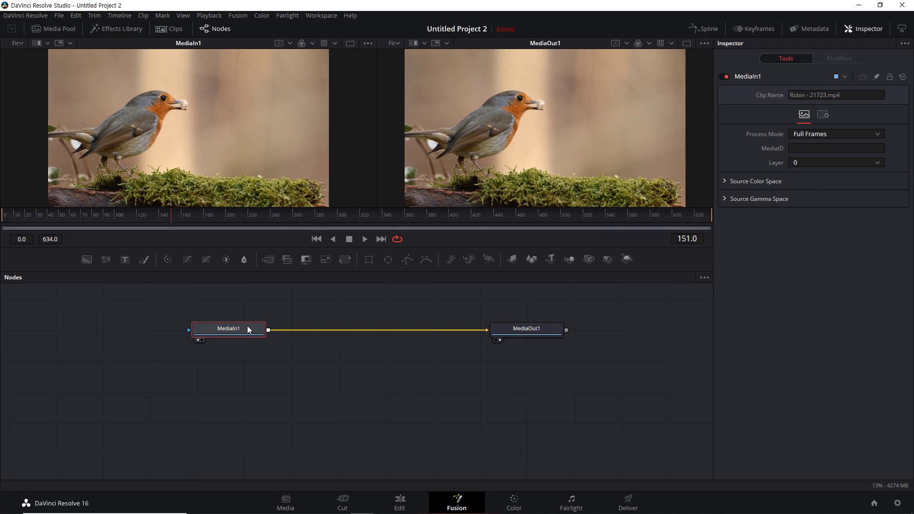
drag(225, 297, 532, 372)
drag(509, 327, 536, 358)
click(536, 358)
click(604, 405)
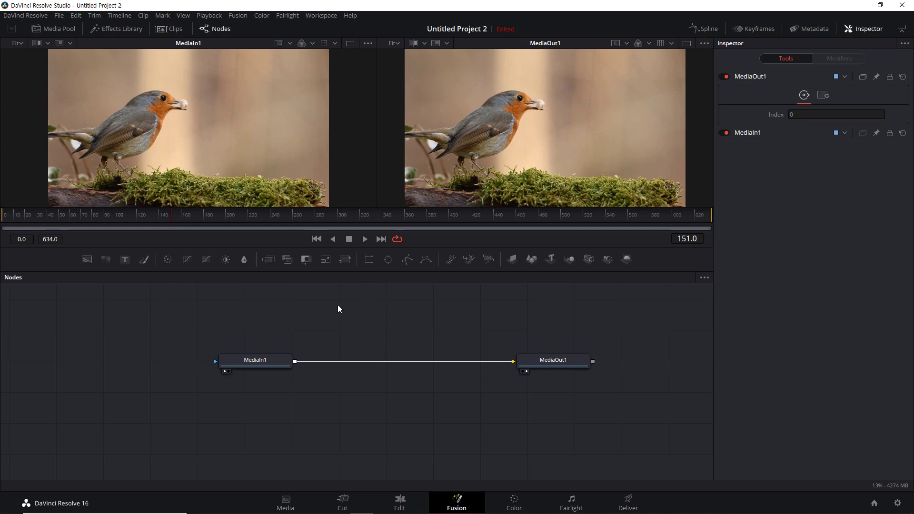
click(272, 361)
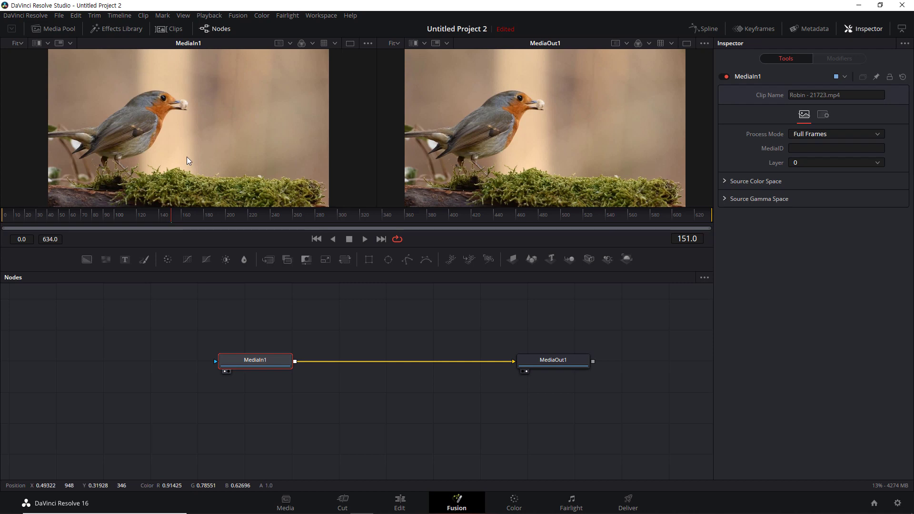
drag(571, 360, 575, 365)
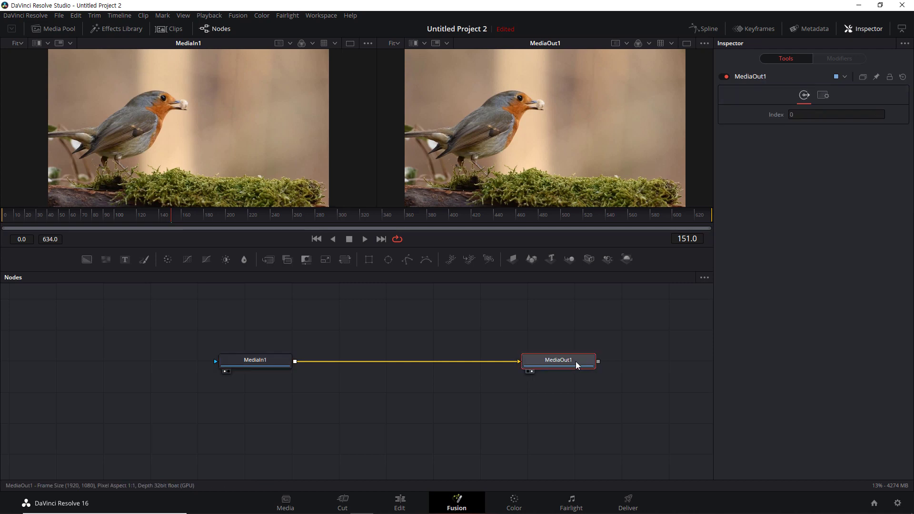
Add an unconnected Text node above the line between MediaIn1 and MediaOut1.
click(427, 329)
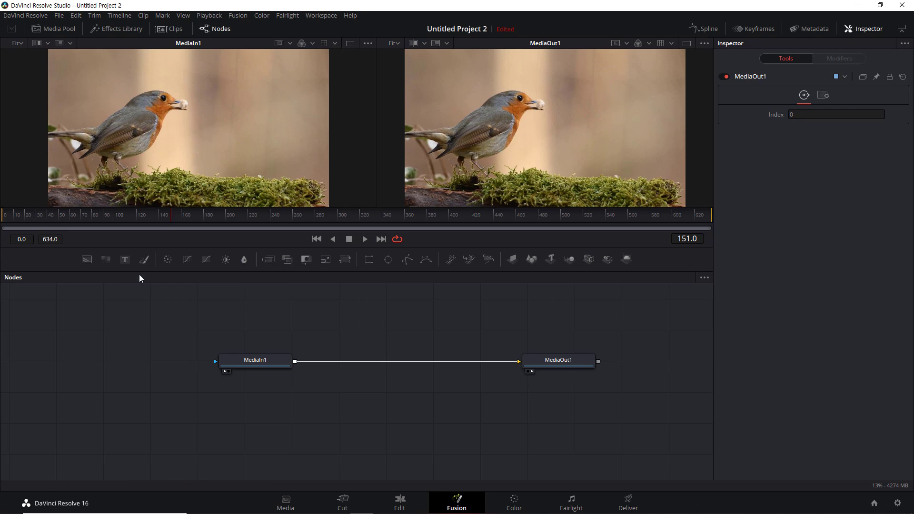
drag(127, 258, 350, 322)
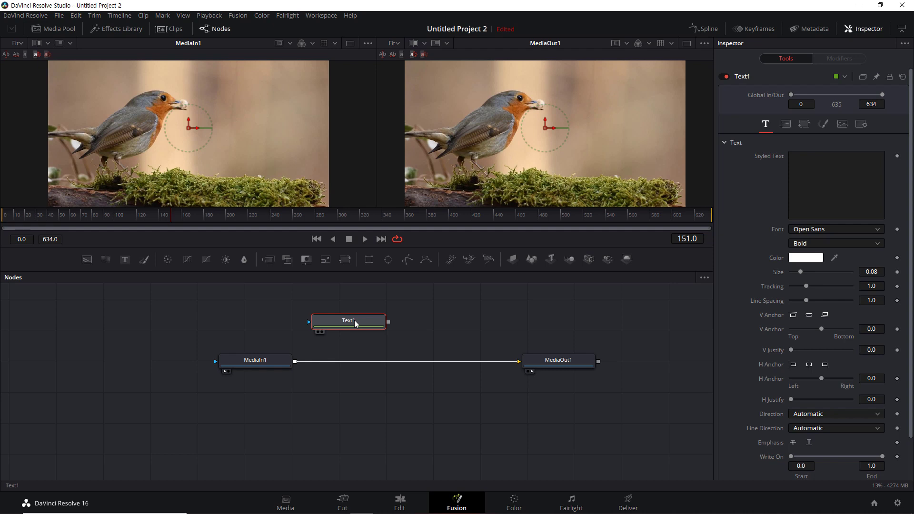
Enter "Bird" as the styled text of Text1 and set its size to 0.126.
click(256, 364)
click(340, 321)
click(820, 164)
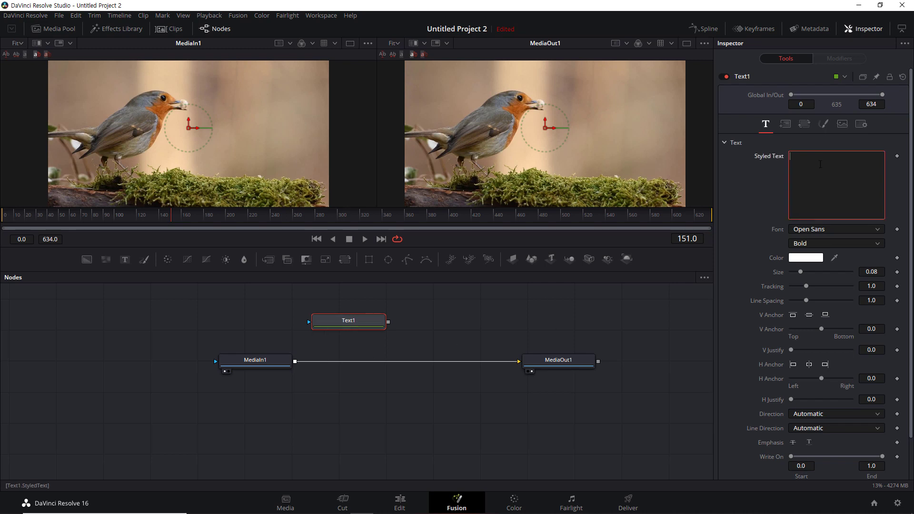
text(Bird)
drag(800, 272, 807, 272)
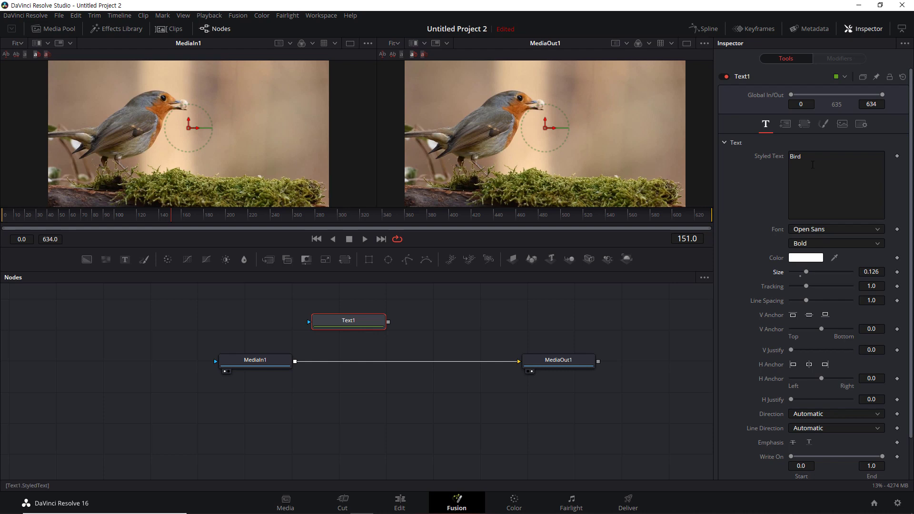
Change the text color of Text1 to magenta (#ff1dff).
click(809, 258)
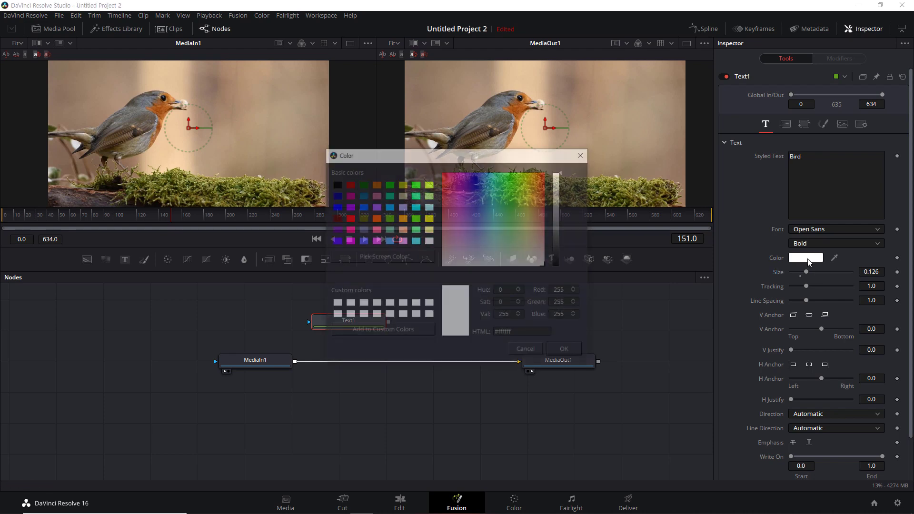
click(459, 182)
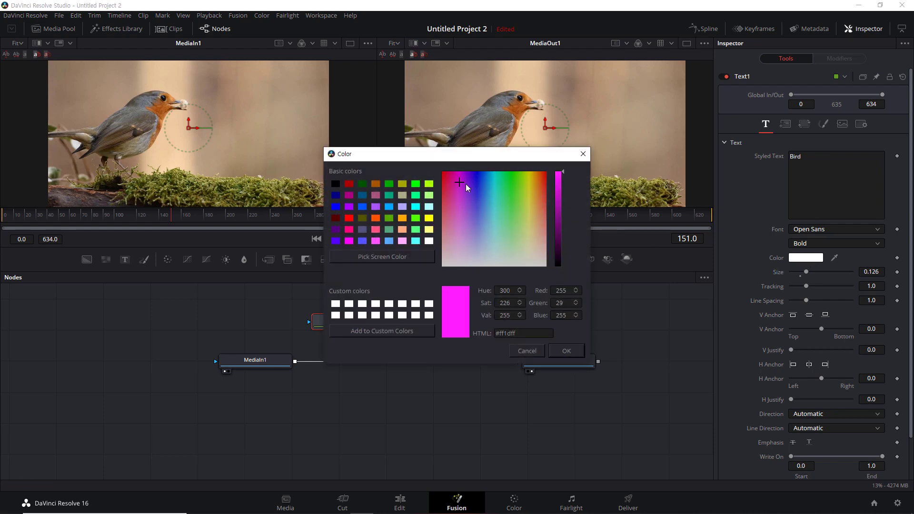
click(565, 351)
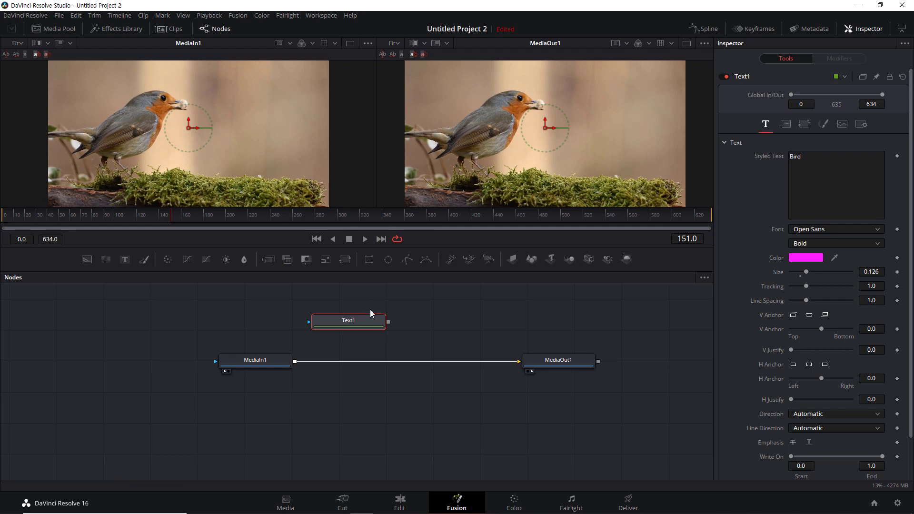
Load Text1 into the first viewer, swap it for MediaIn1, and bring Text1 back into that viewer.
click(318, 332)
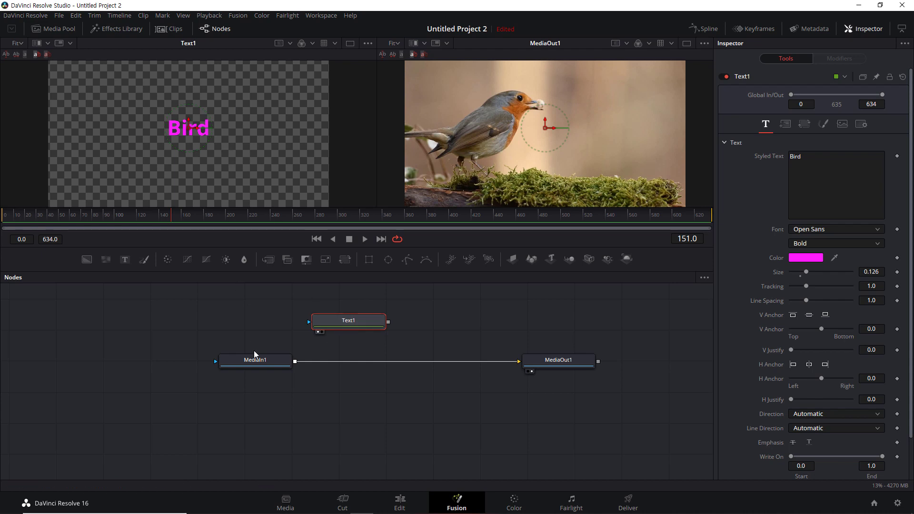
mouse_move(256, 362)
click(255, 361)
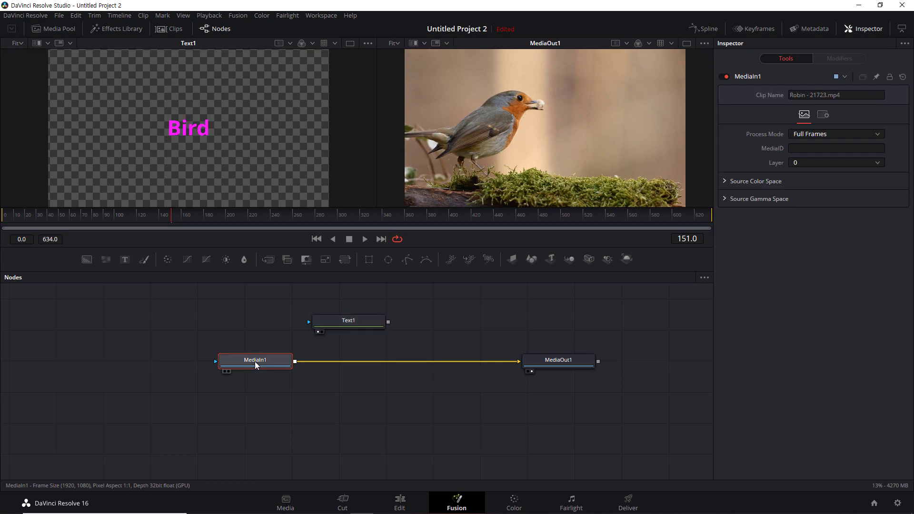
key(1)
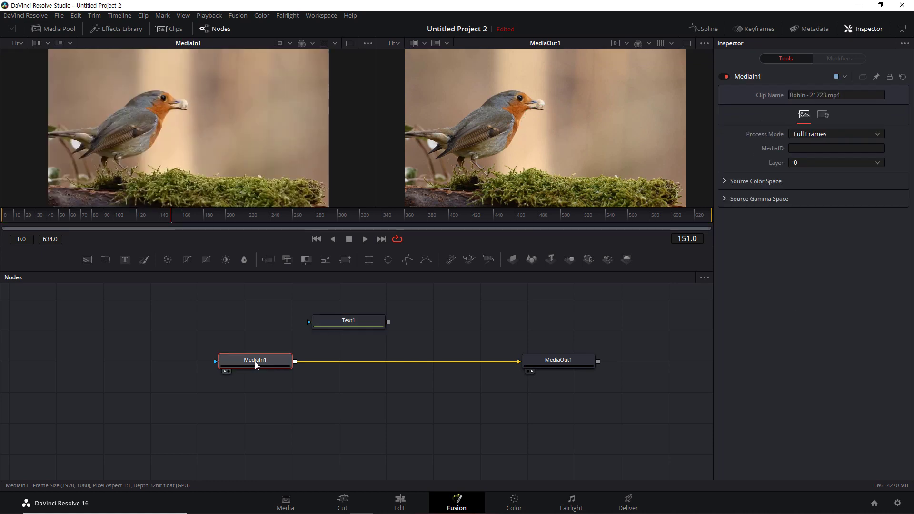
click(364, 322)
key(1)
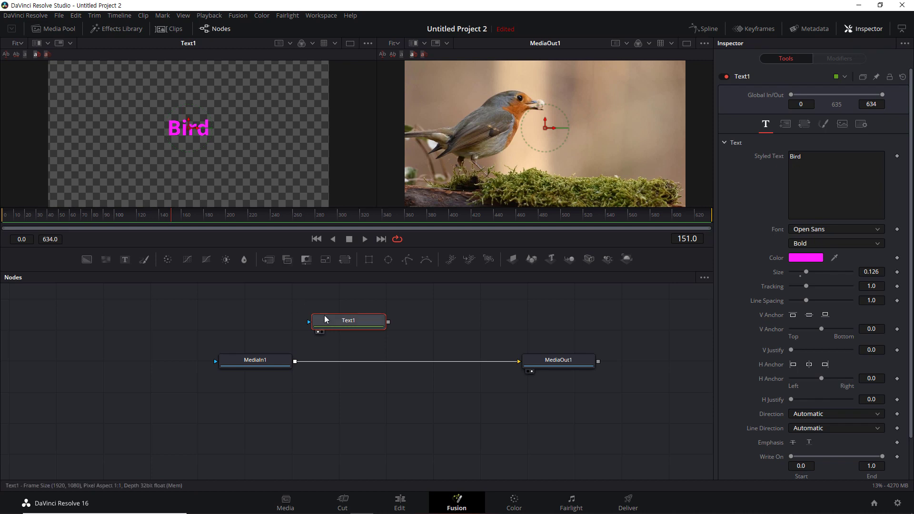
Shift Text1 to the left and add an unconnected Merge node beside it, just above the MediaIn1-to-MediaOut1 connection.
drag(346, 322, 305, 320)
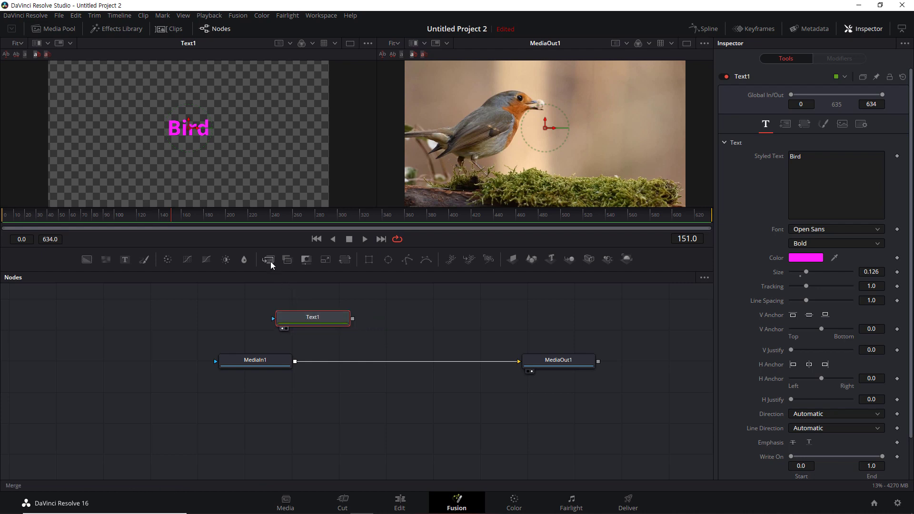
drag(268, 258, 421, 331)
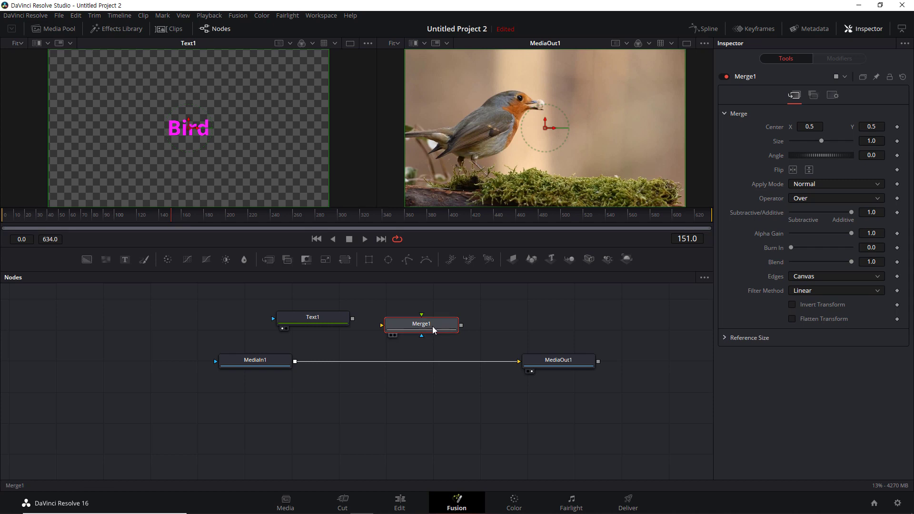
drag(433, 328, 432, 335)
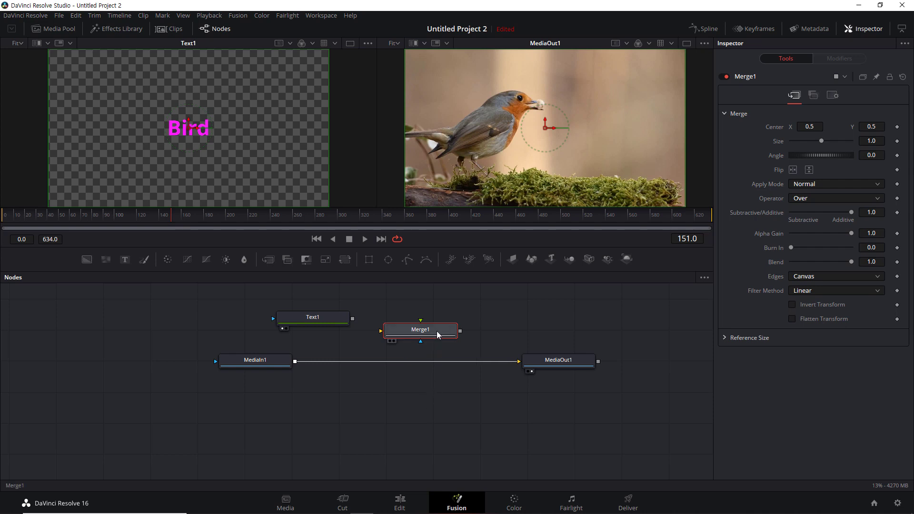
drag(436, 334, 436, 338)
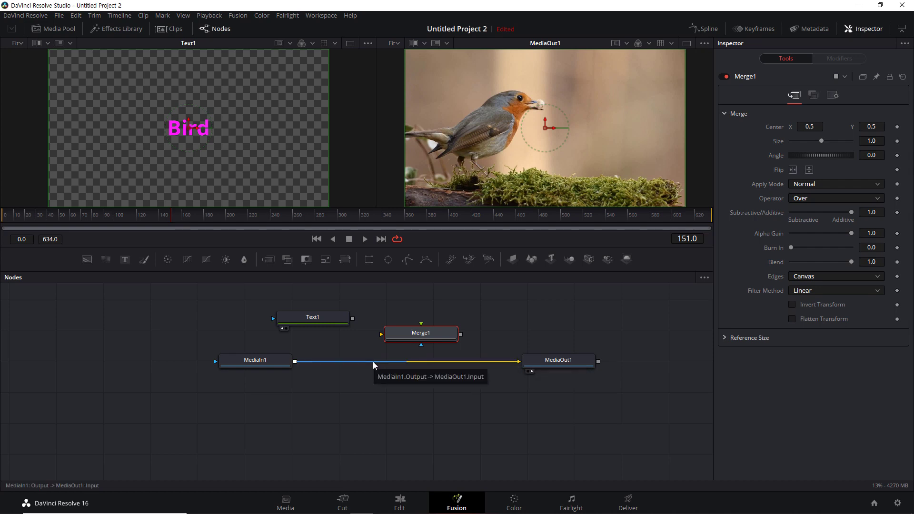
Remove the connection between MediaIn1 and MediaOut1, and move Merge1 down in line between the two nodes.
click(468, 363)
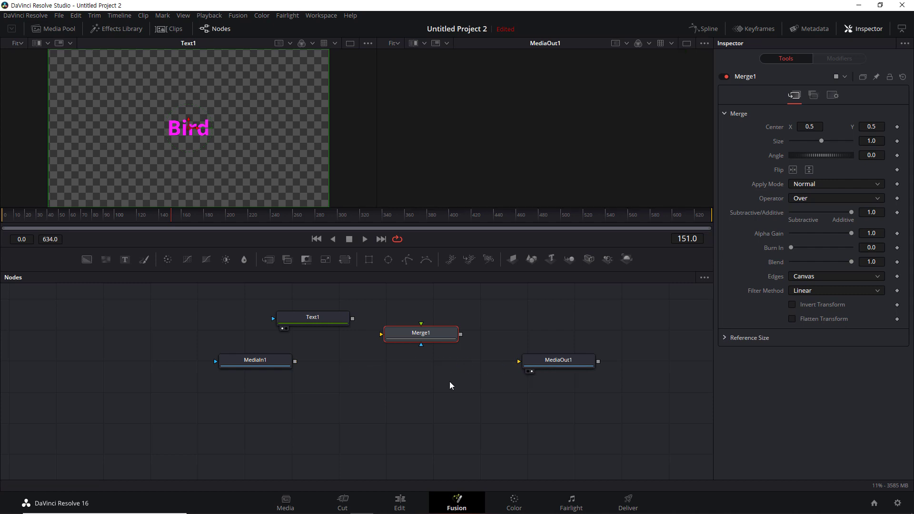
drag(434, 339, 434, 370)
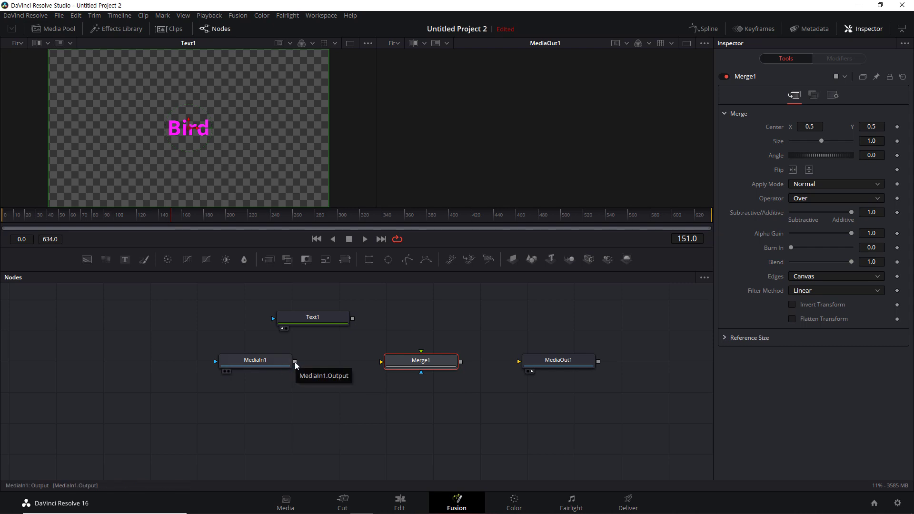
Connect the output of MediaIn1 to Merge1 as its Background.
drag(298, 364, 428, 365)
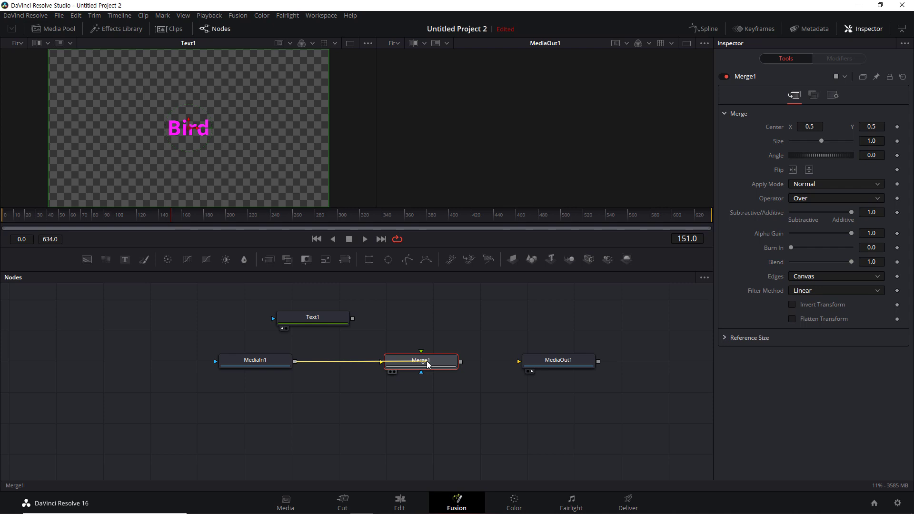
drag(428, 365, 428, 365)
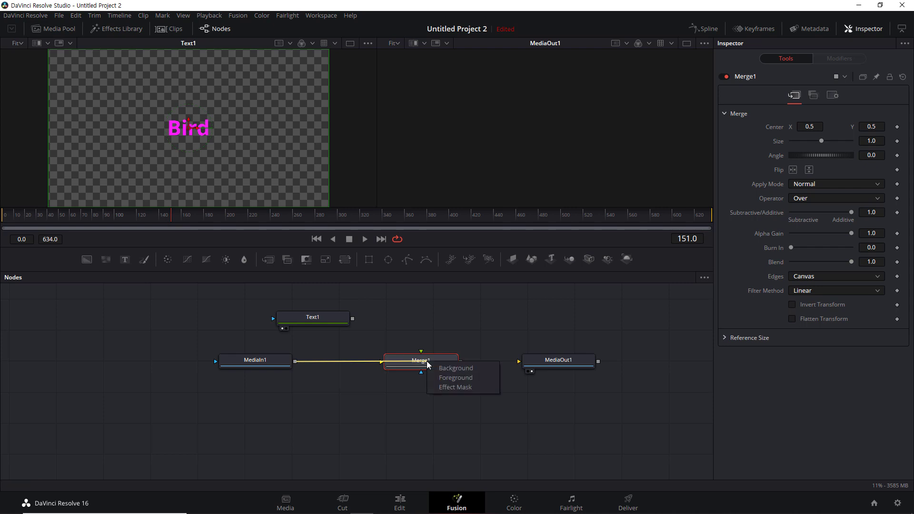
click(472, 372)
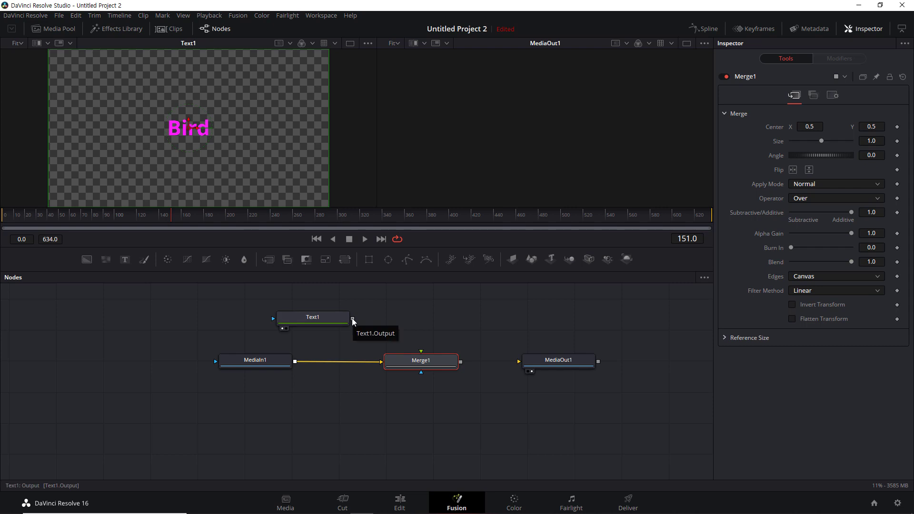
Connect Text1 to Merge1 as its Foreground, and link the output of Merge1 to MediaOut1.
drag(352, 318, 412, 361)
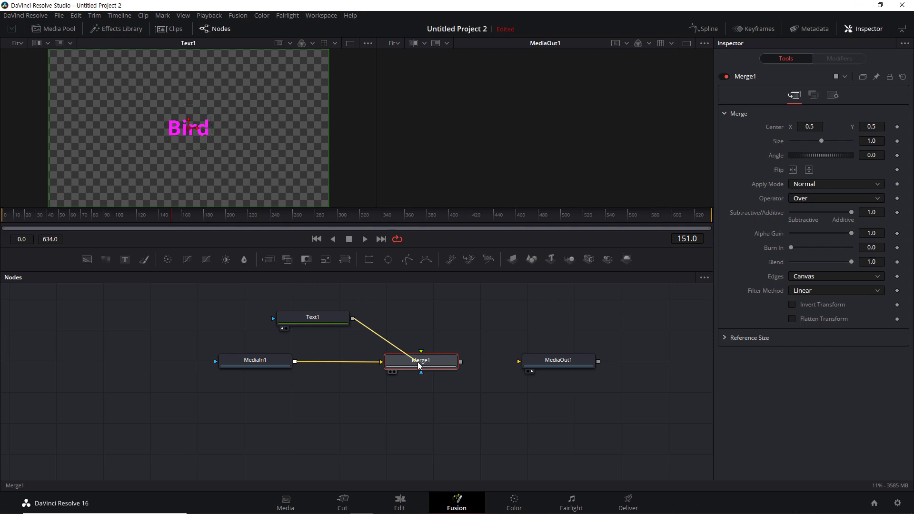
right_click(418, 365)
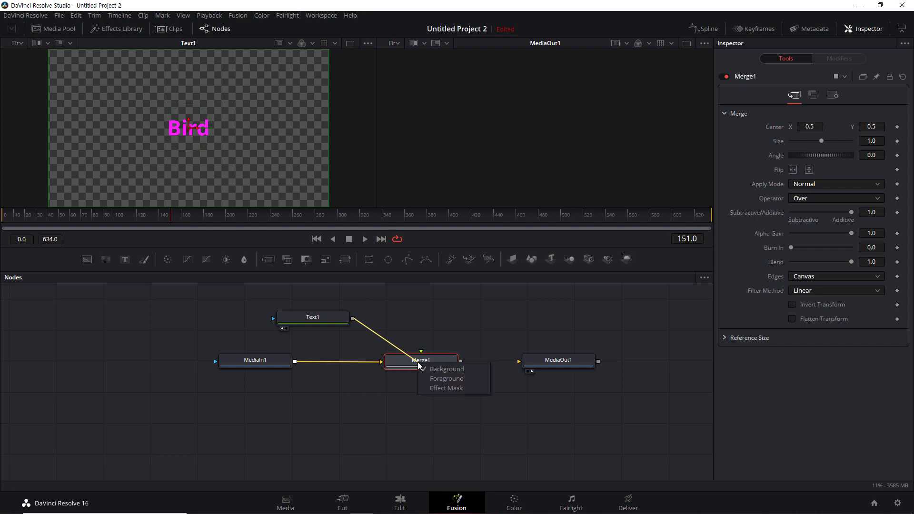
click(464, 379)
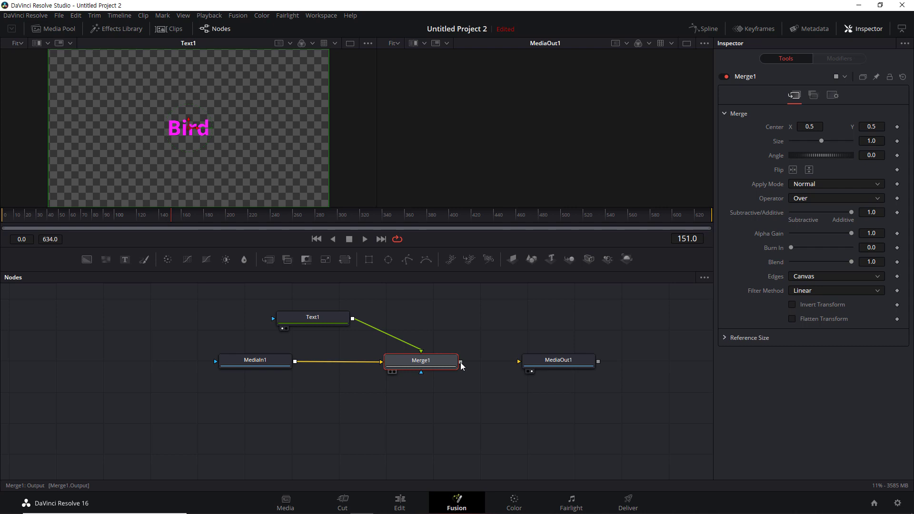
drag(461, 367, 586, 373)
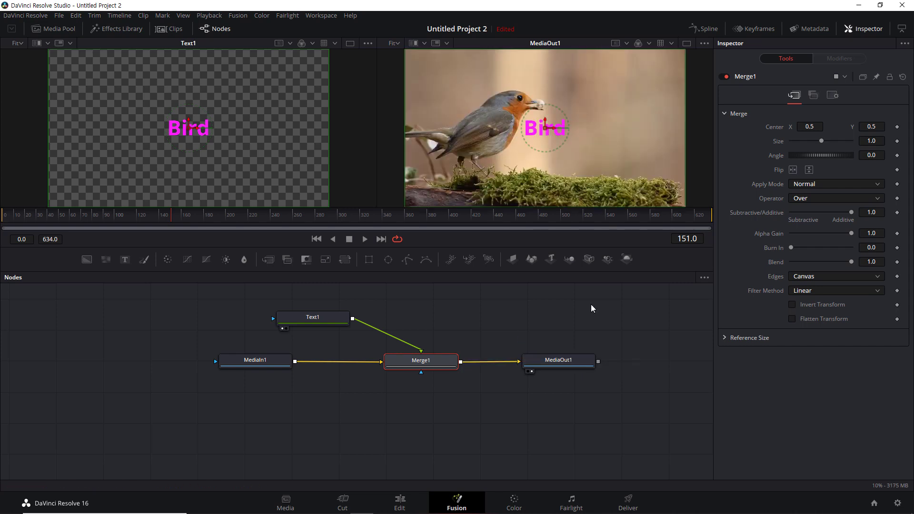
click(374, 379)
drag(283, 412, 444, 418)
drag(206, 293, 473, 408)
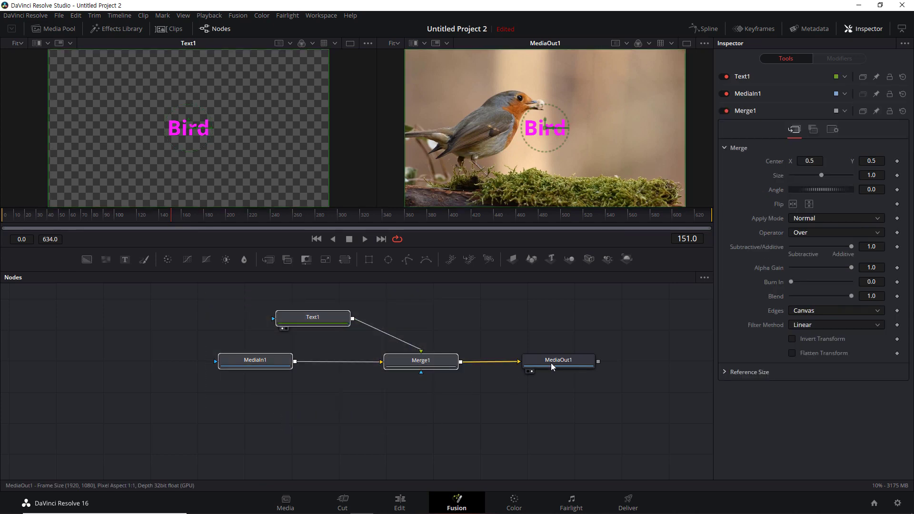
click(564, 362)
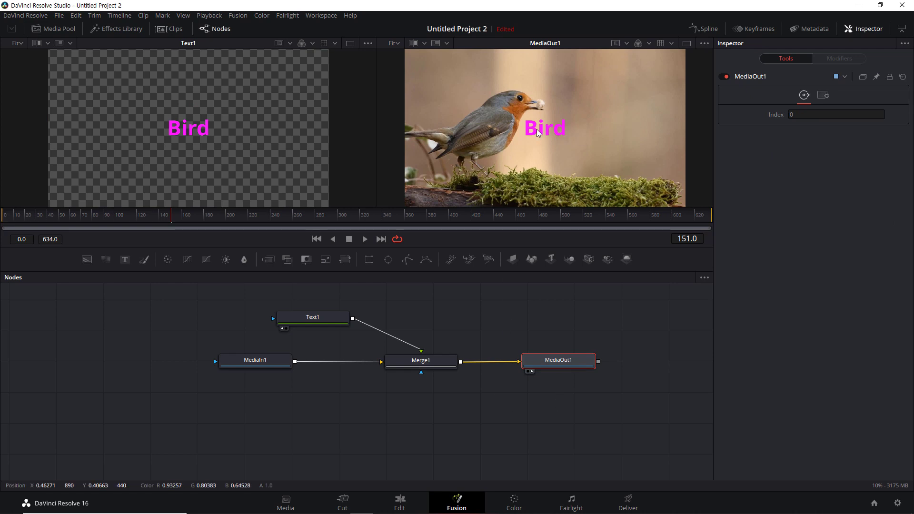
click(534, 315)
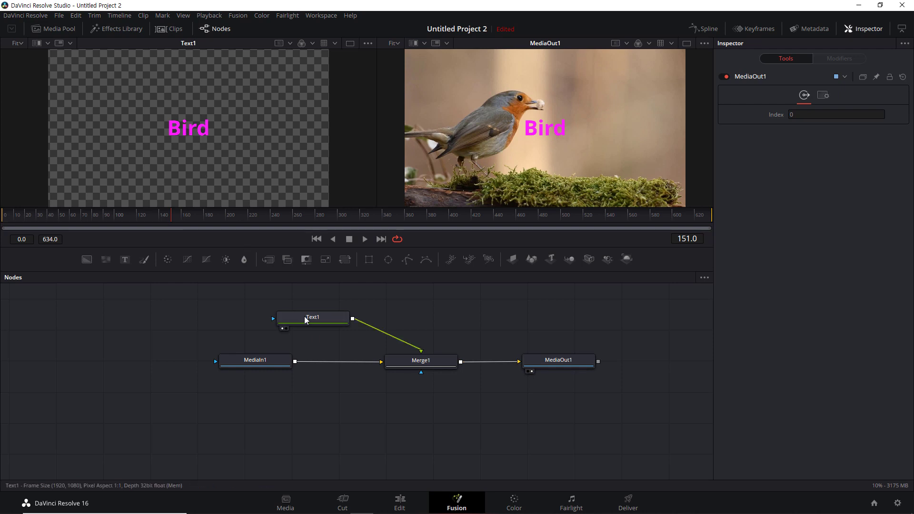
Move Text1 directly above Merge1 and load MediaIn1 into the first viewer.
drag(310, 318, 420, 321)
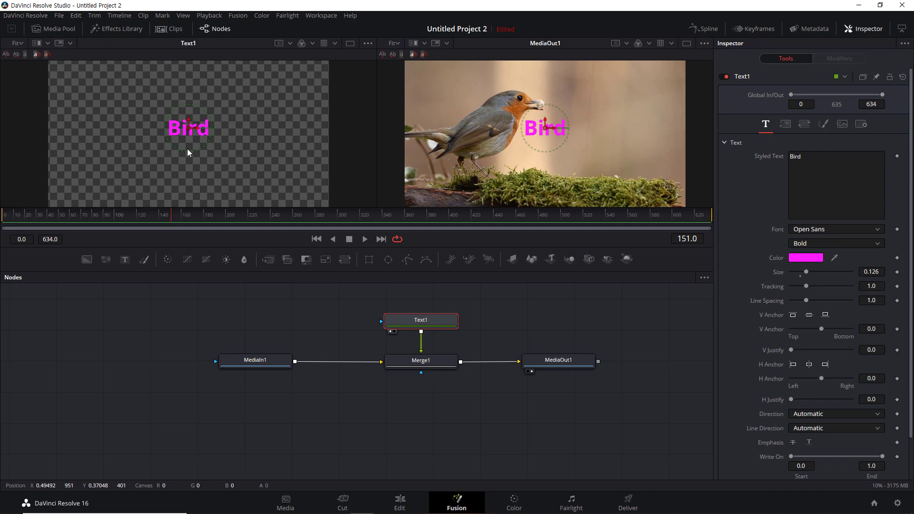
click(264, 364)
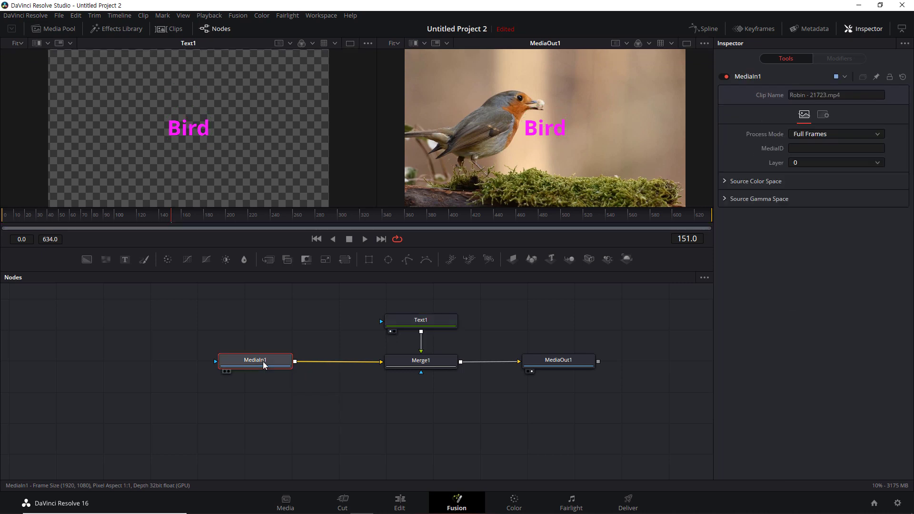
key(1)
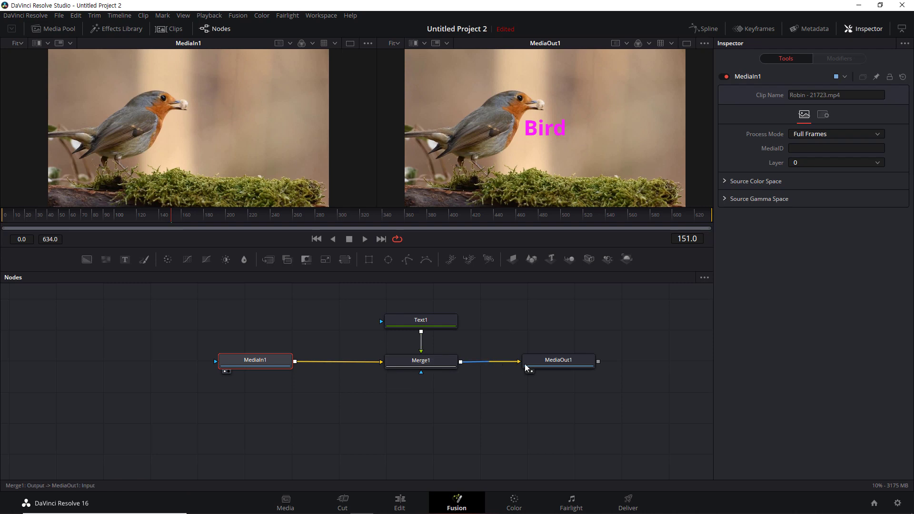
click(562, 364)
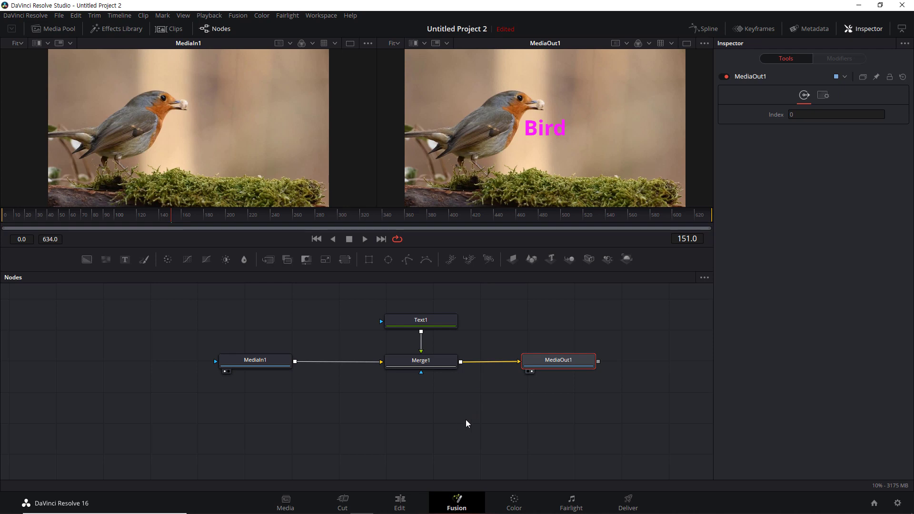
Switch to the Edit page and scrub the timeline to 01:00:09:27 to check the text over the clip.
click(400, 502)
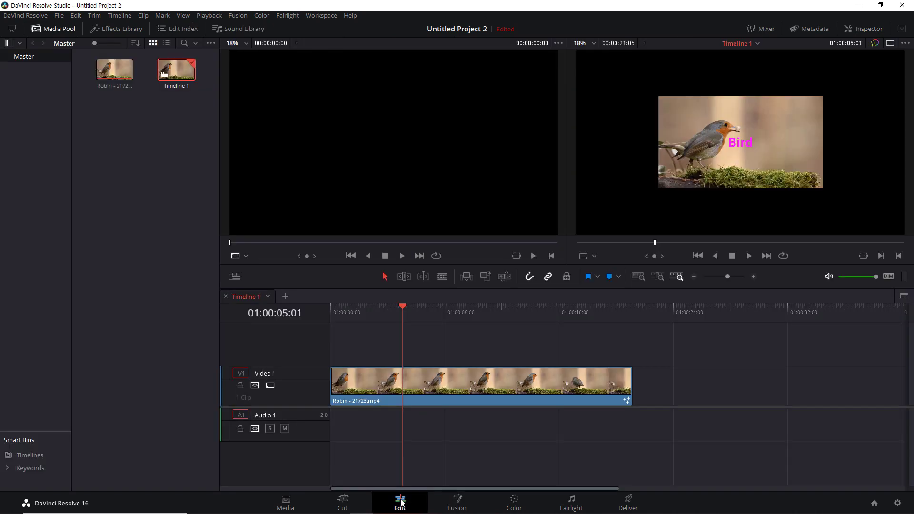
drag(406, 307, 472, 333)
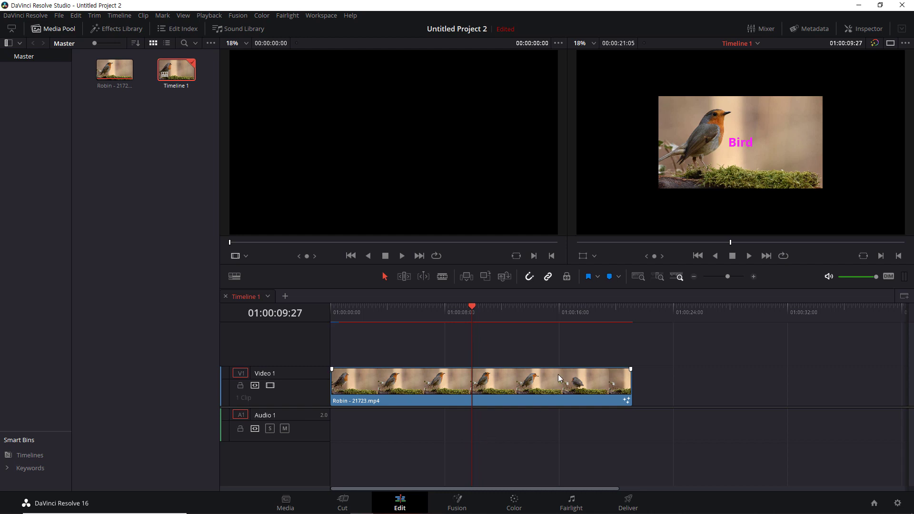
Place a second copy of the Robin clip on Video 1 after the first one, leaving a small gap.
click(117, 72)
drag(118, 73, 656, 386)
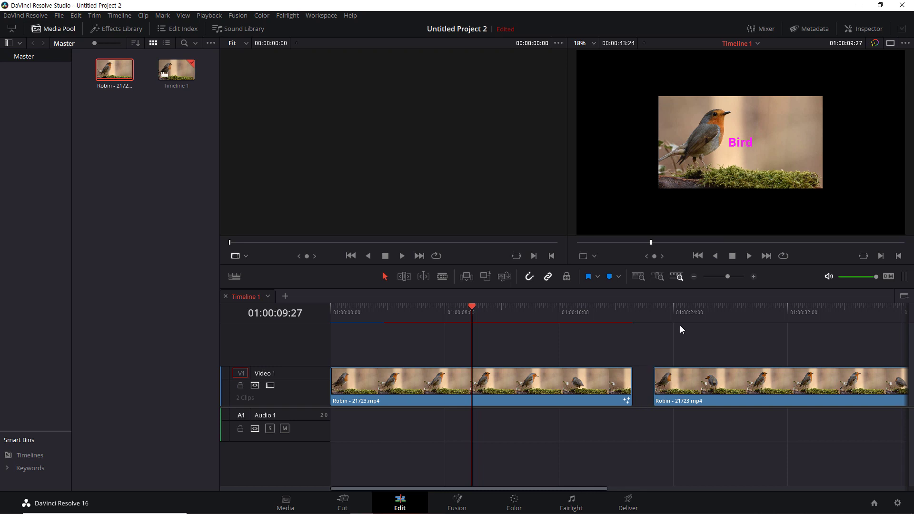
click(637, 277)
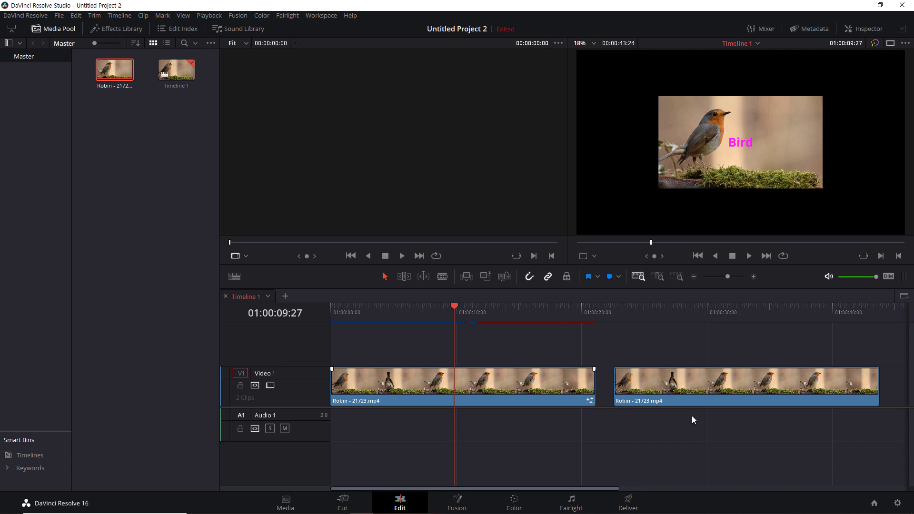
Delete the second Robin clip from the Video 1 track.
click(773, 387)
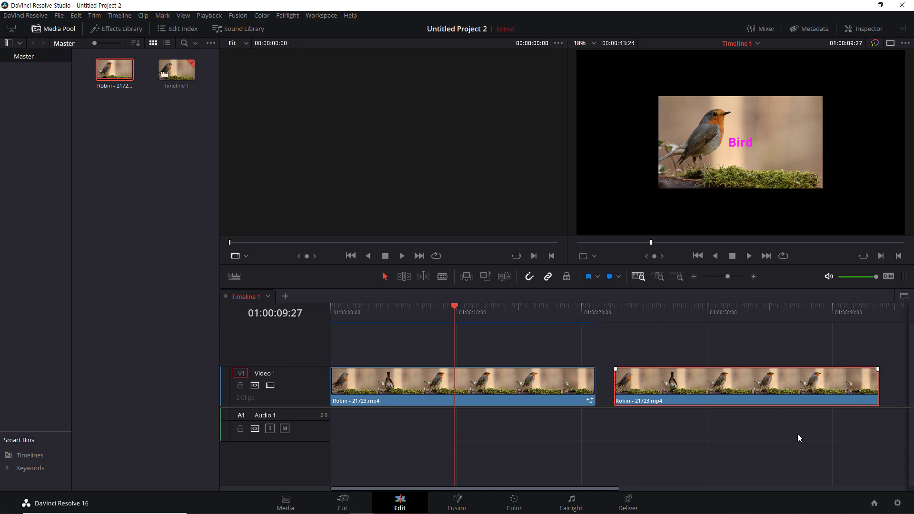
key(Delete)
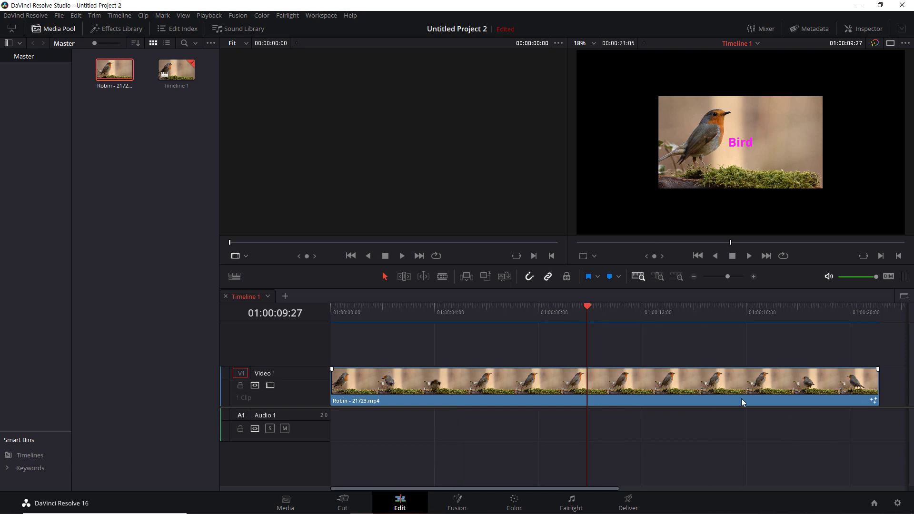
Open the Robin clip on the Fusion page, change Text1's wording to "Nstart" and widen its tracking to about 1.953.
click(528, 385)
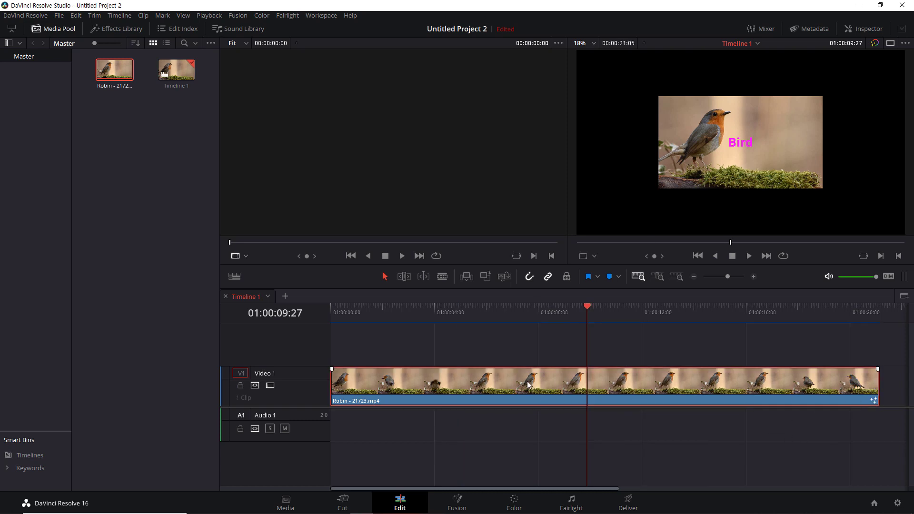
click(458, 501)
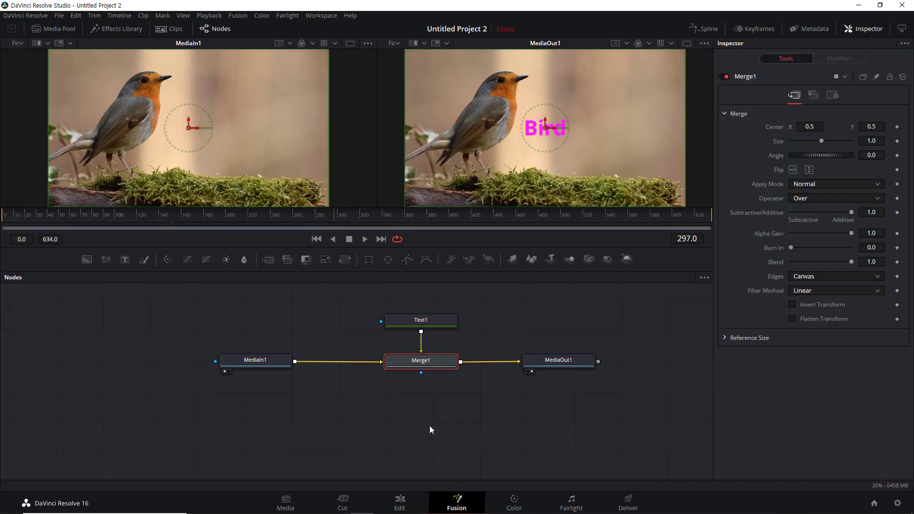
click(426, 322)
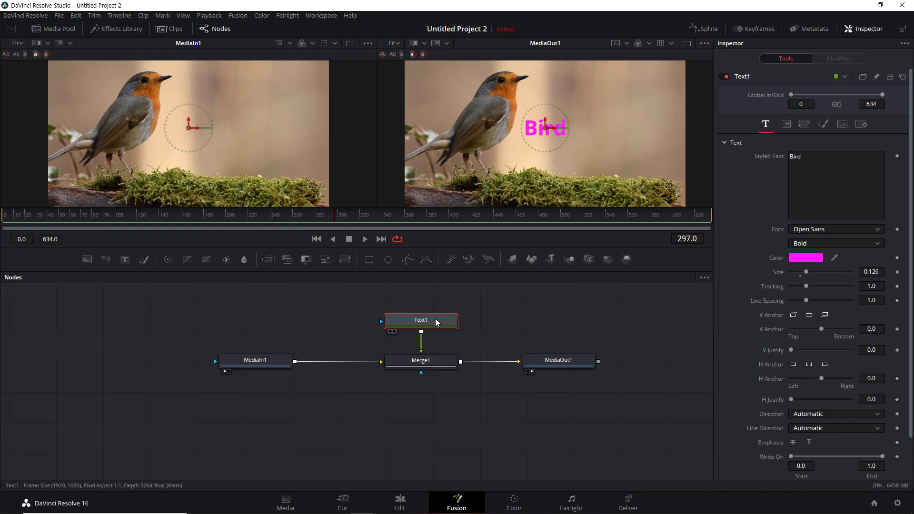
click(820, 163)
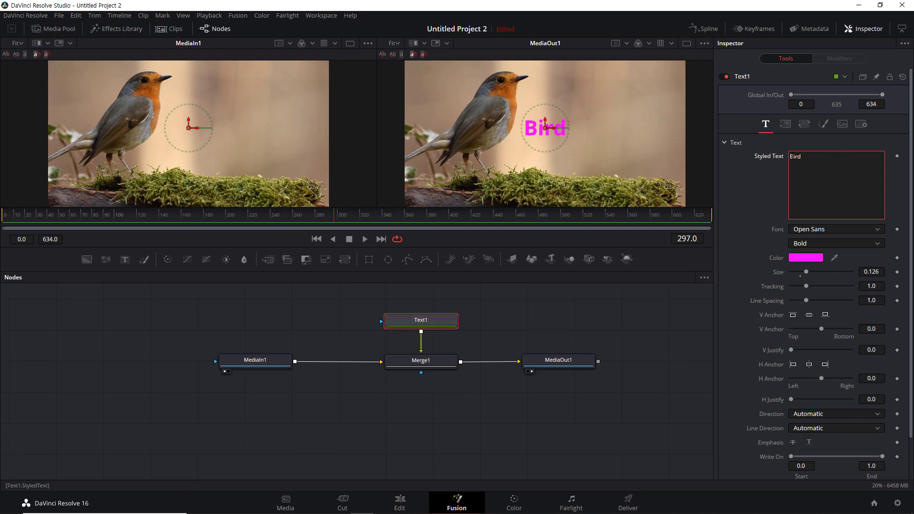
key(BackSpace)
key(BackSpace)
key(BackSpace)
key(BackSpace)
text(Nstart)
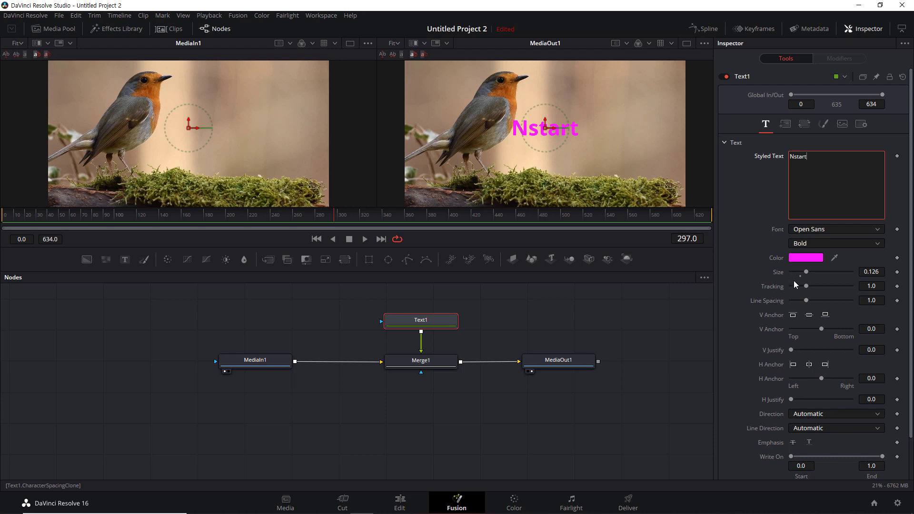
drag(805, 285, 820, 285)
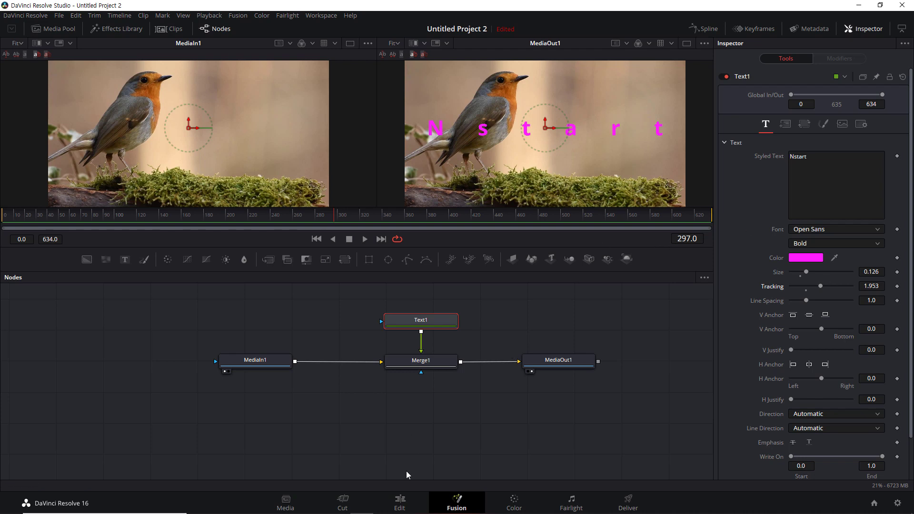
Return to the Edit page and scrub the timeline back to 01:00:02:29 to check the edited text over the clip.
click(401, 500)
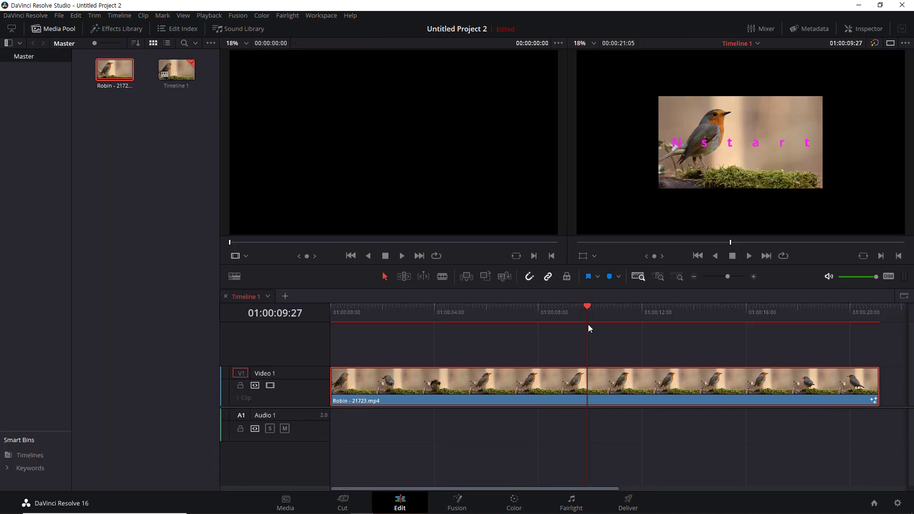
drag(586, 308, 407, 320)
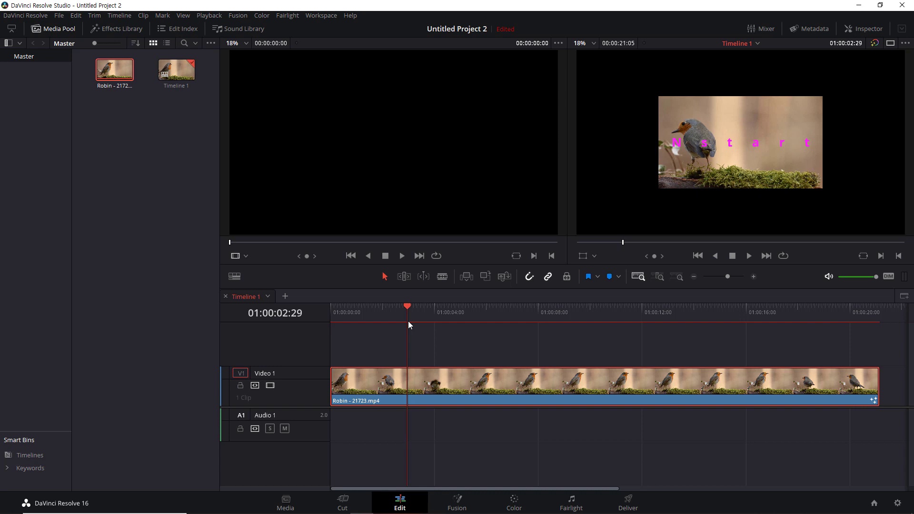